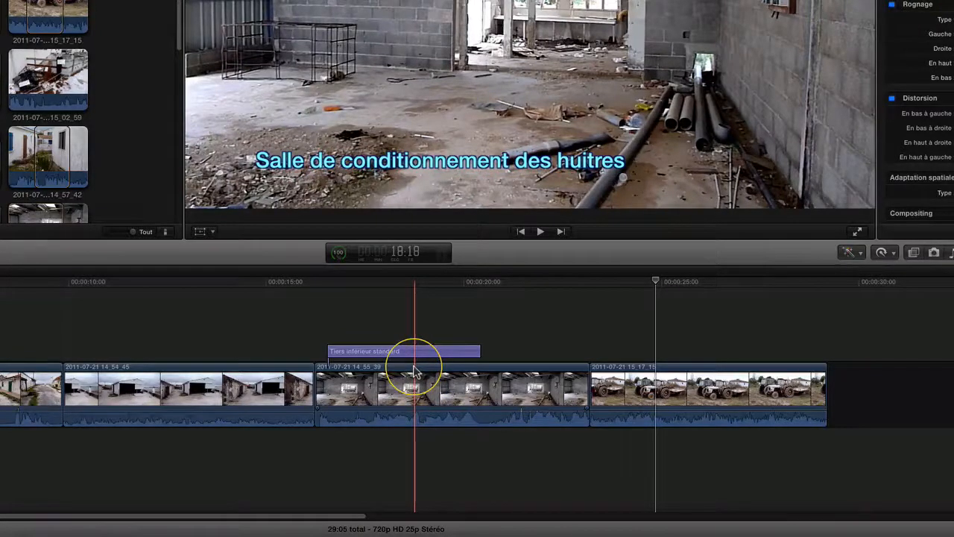
pyautogui.click(415, 371)
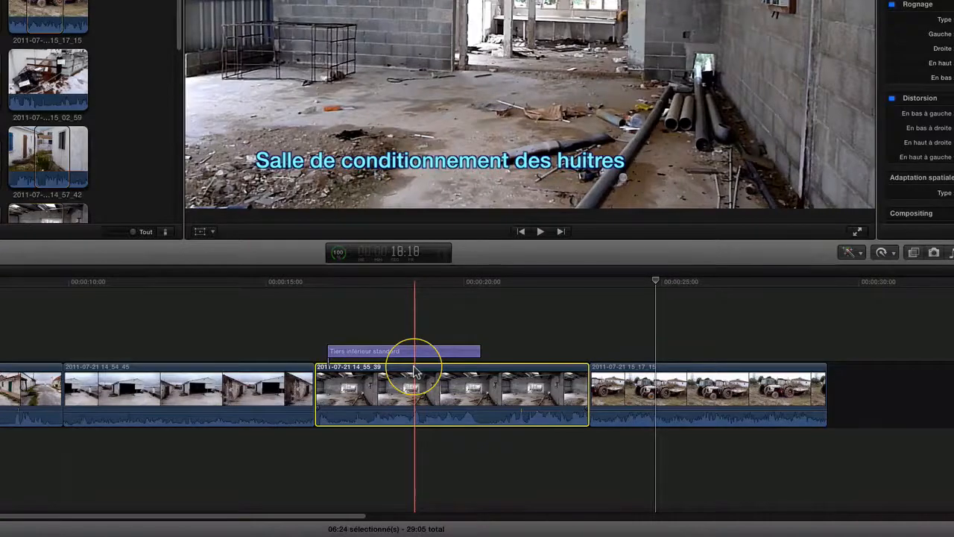
pyautogui.moveTo(415, 371); pyautogui.dragTo(926, 362)
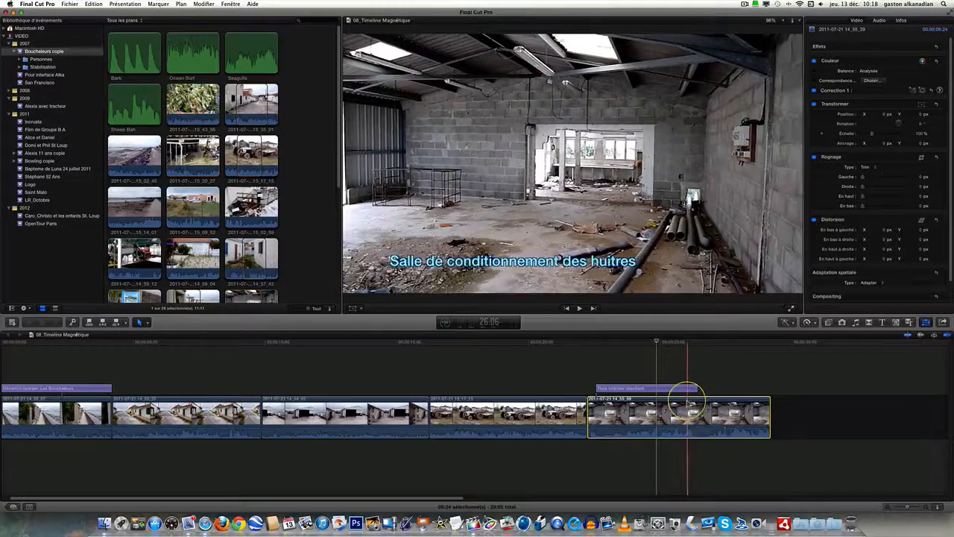
pyautogui.moveTo(693, 406); pyautogui.dragTo(491, 388)
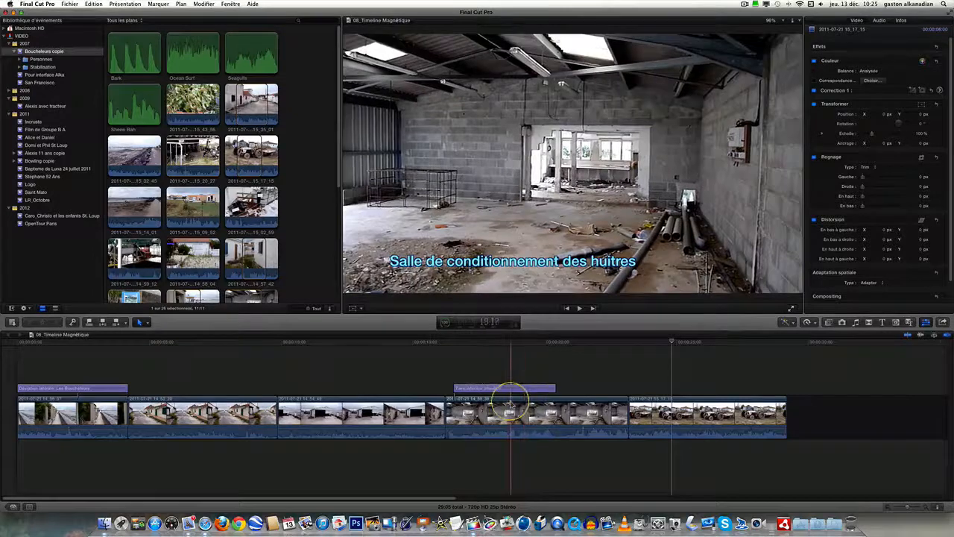
# Try moving the "Tiers inférieur standard" title from clip 14_55_39 to above clip 14_54_45, and undo the move
pyautogui.moveTo(510, 402)
pyautogui.mouseDown()
pyautogui.moveTo(510, 365)
pyautogui.moveTo(509, 403)
pyautogui.moveTo(513, 395)
pyautogui.mouseUp()
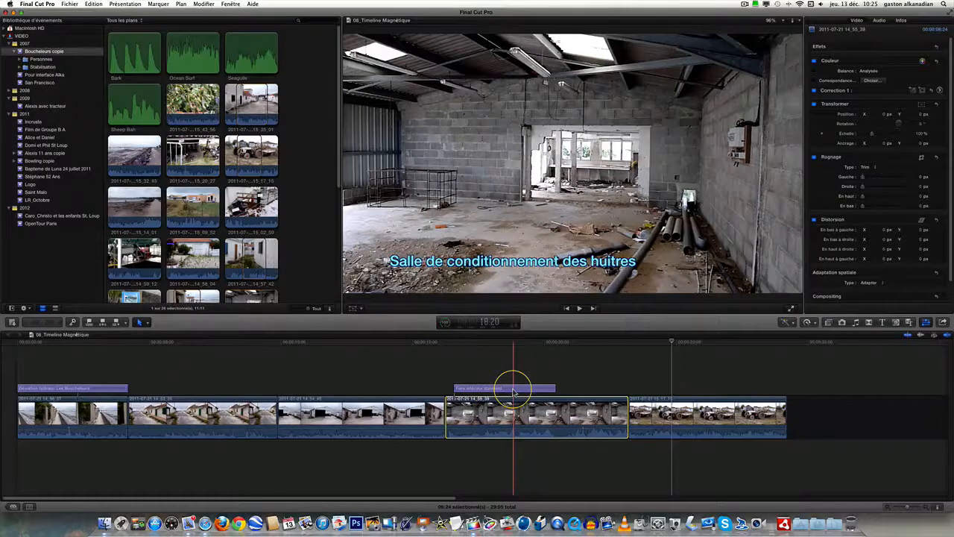
pyautogui.moveTo(504, 390); pyautogui.dragTo(350, 391)
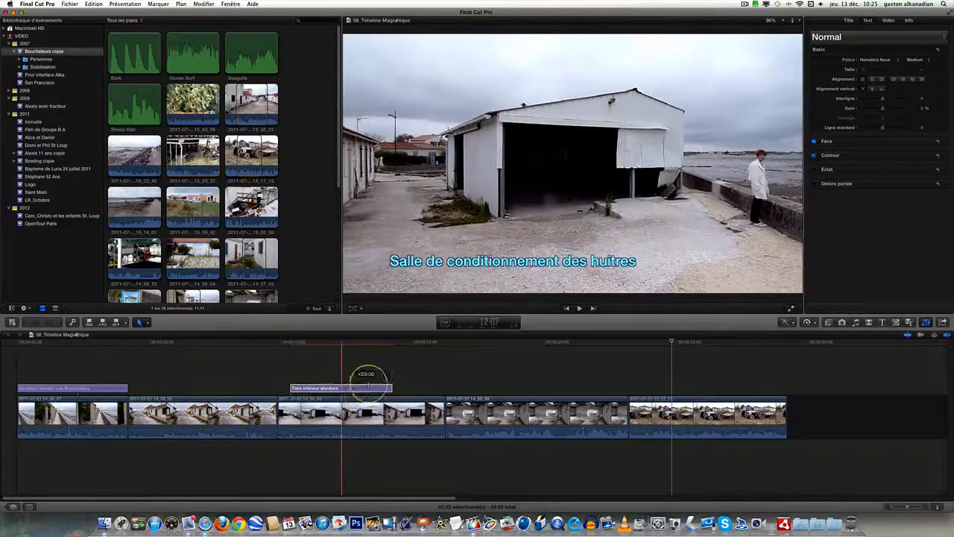
pyautogui.press('super+z')
# Detach the audio from the first two timeline clips, 14_56_07 and 14_53_20
pyautogui.moveTo(268, 361); pyautogui.dragTo(81, 421)
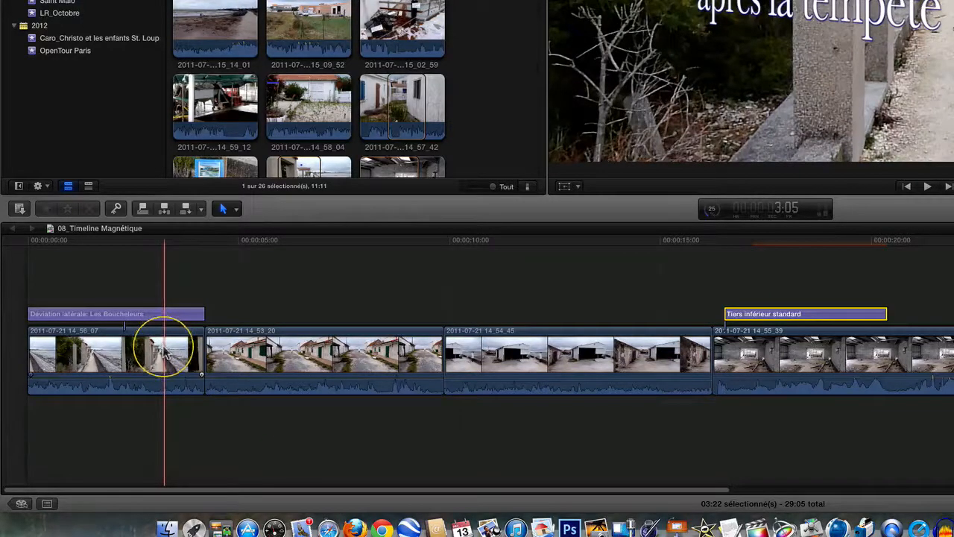
pyautogui.rightClick(159, 386)
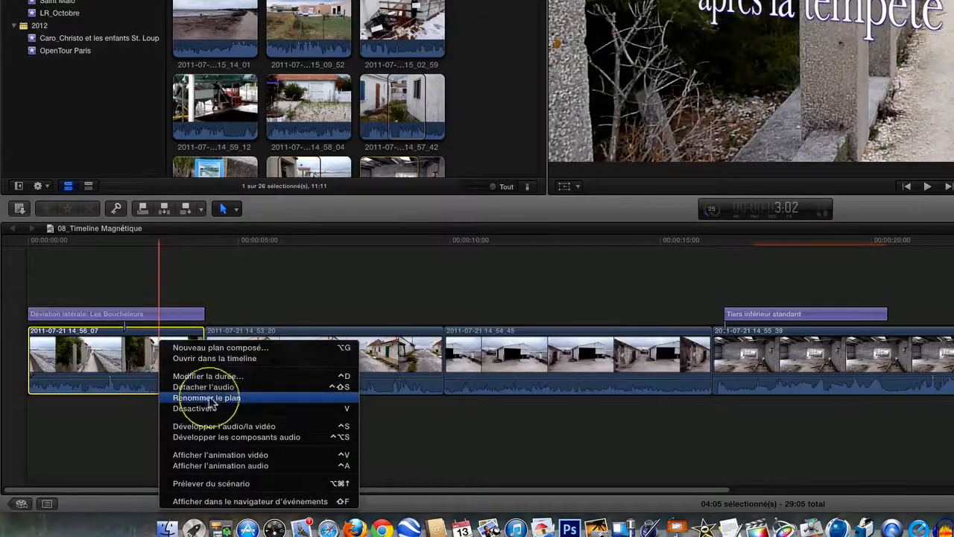
pyautogui.click(233, 427)
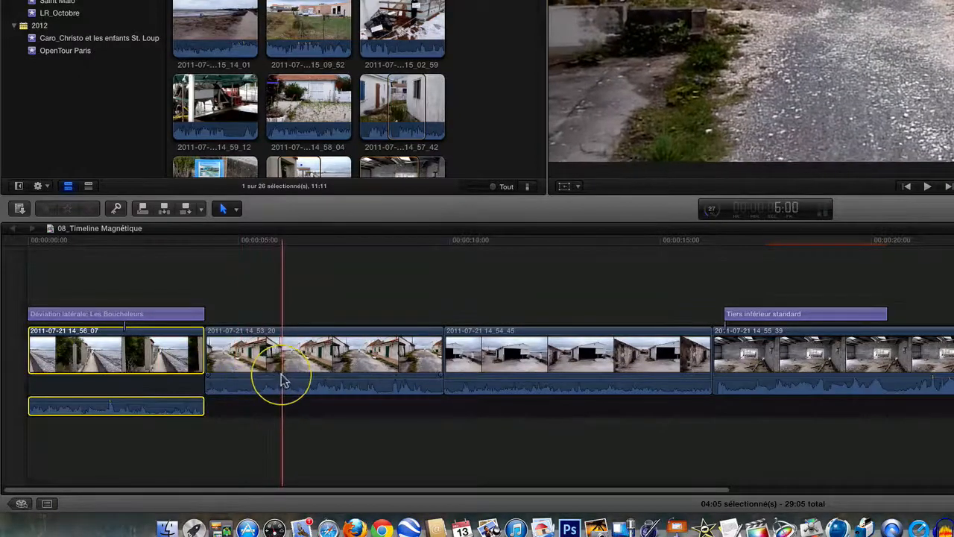
pyautogui.rightClick(295, 390)
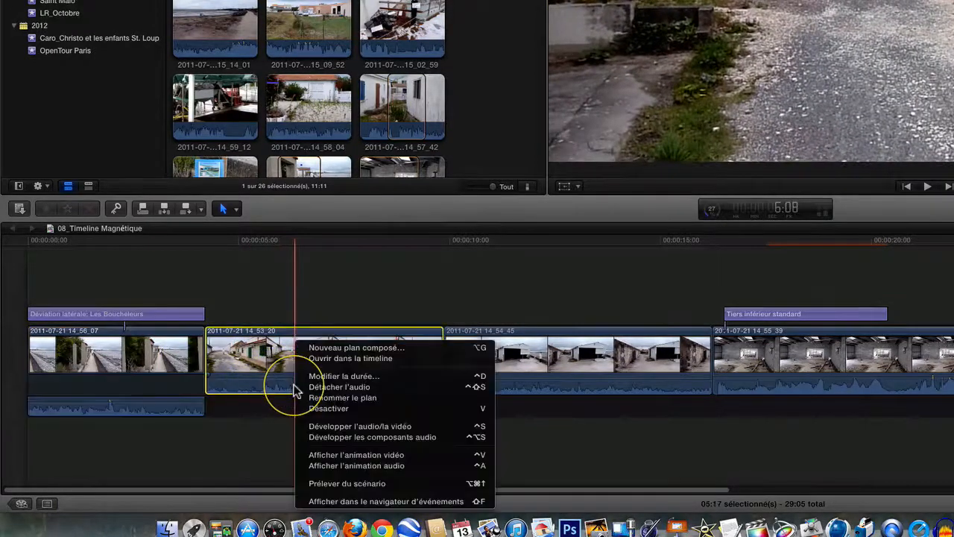
pyautogui.click(325, 432)
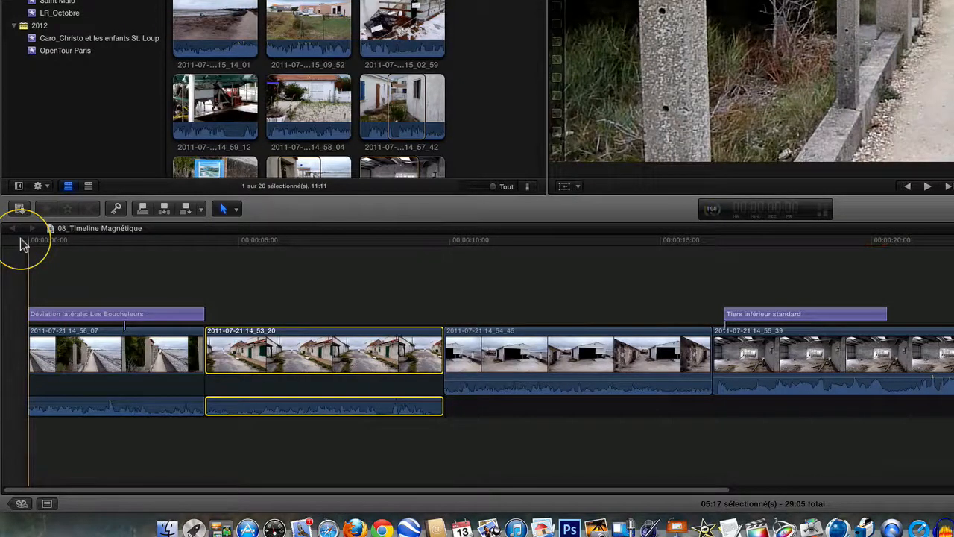
# Extend the end of clip 14_56_07's detached audio so that it overlaps the beginning of the second clip
pyautogui.press('space')
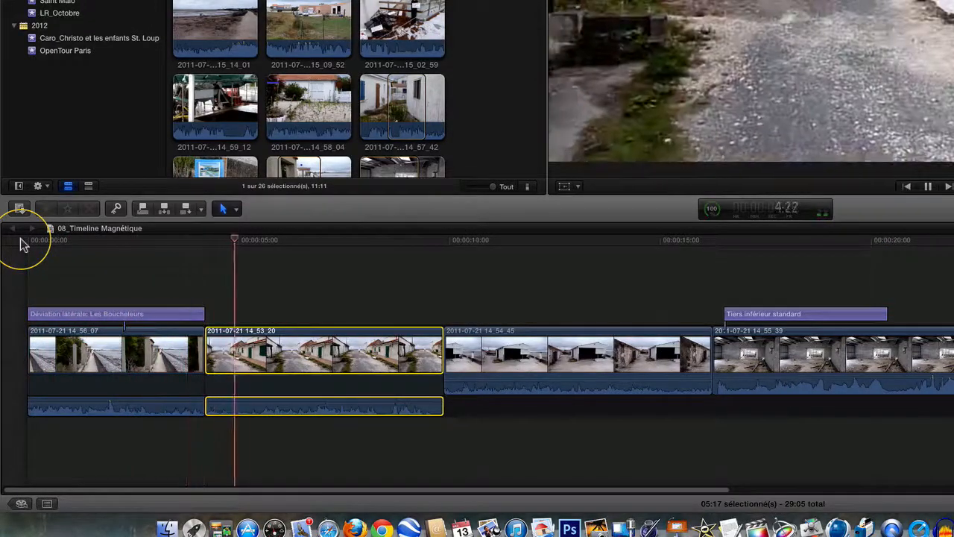
pyautogui.press('space')
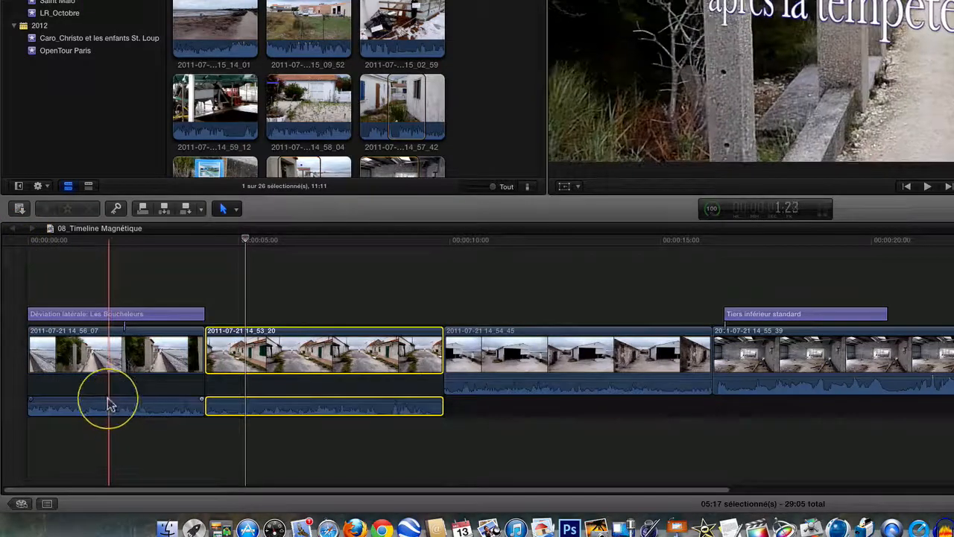
pyautogui.click(111, 407)
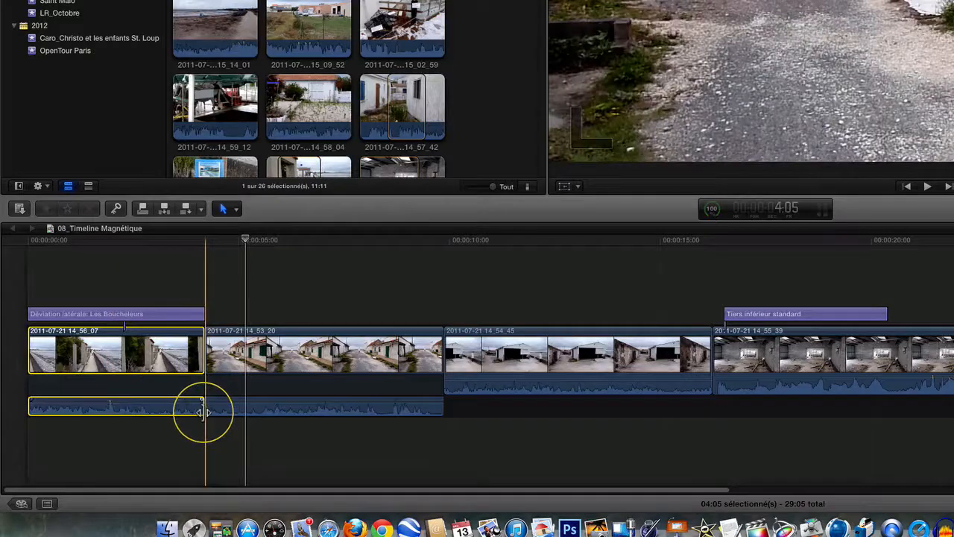
pyautogui.moveTo(203, 411); pyautogui.dragTo(273, 416)
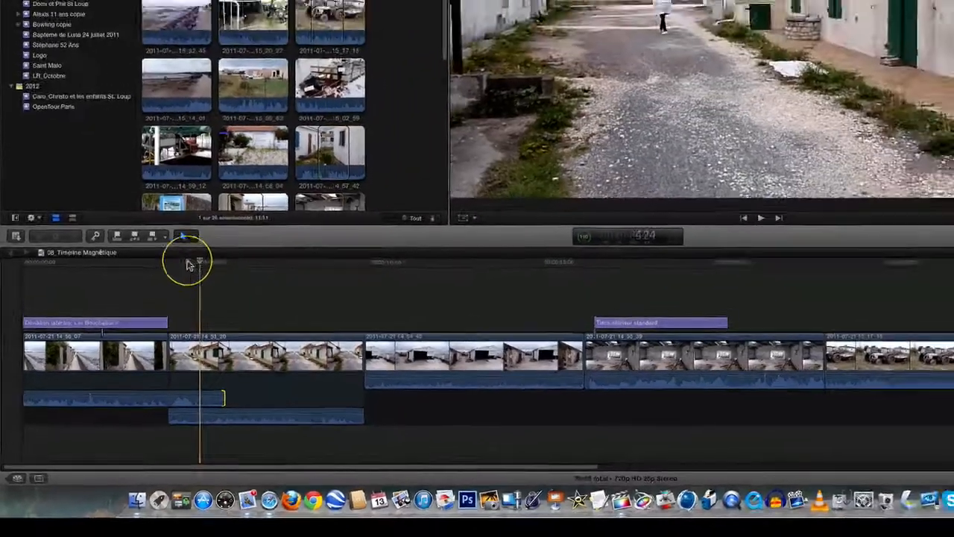
# Play the timeline from near its start to check the audio overlap between the first two clips
pyautogui.click(77, 238)
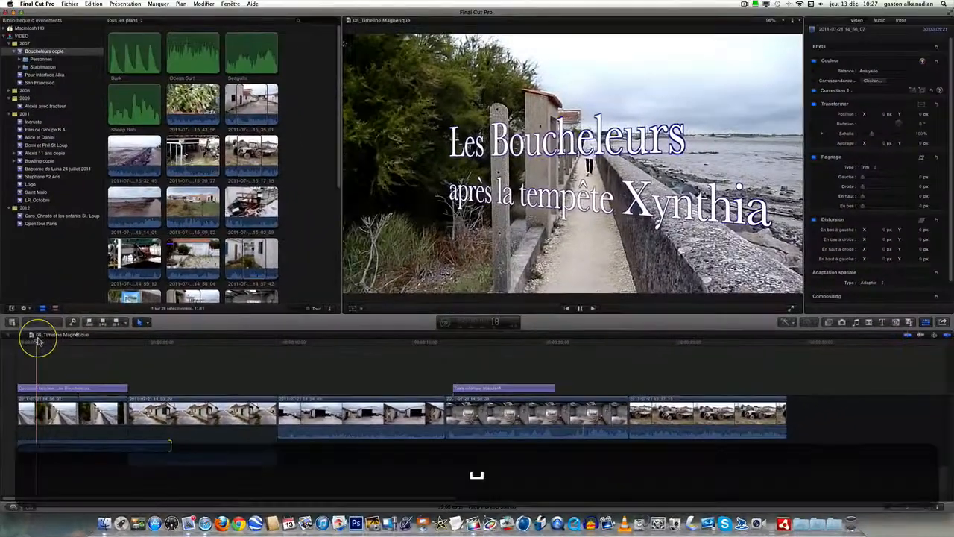
pyautogui.press('space')
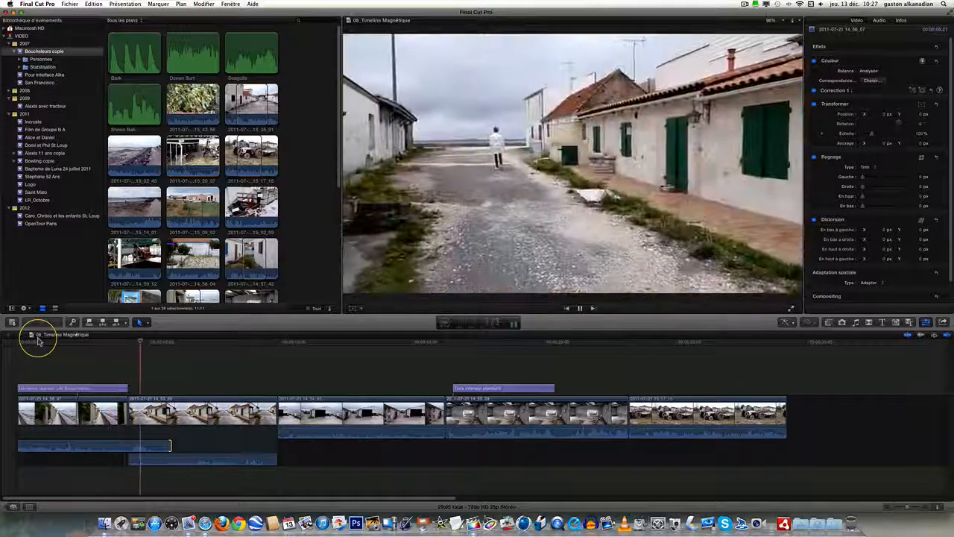
pyautogui.press('space')
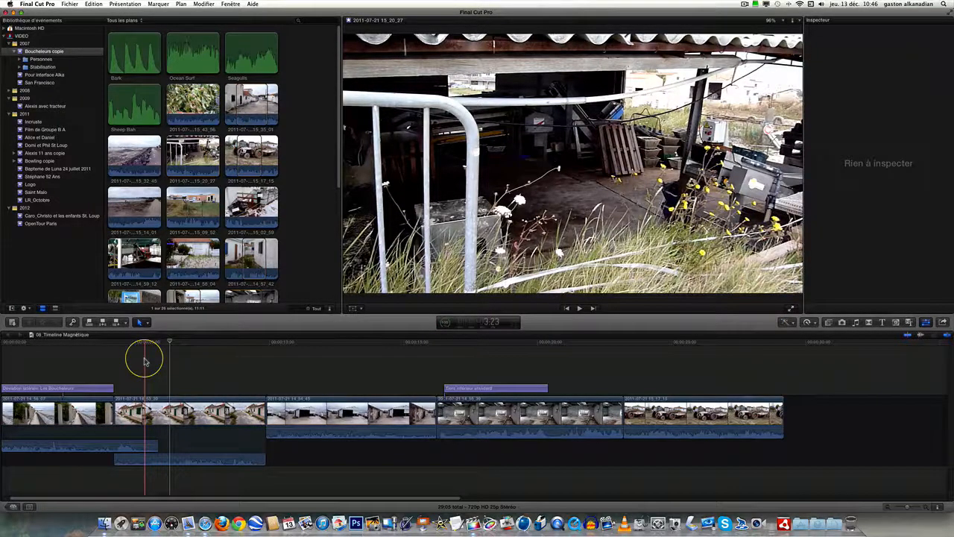
# Add the Seagulls sound beneath the start of the timeline and trim its end to the end of clip 14_53_20
pyautogui.click(249, 59)
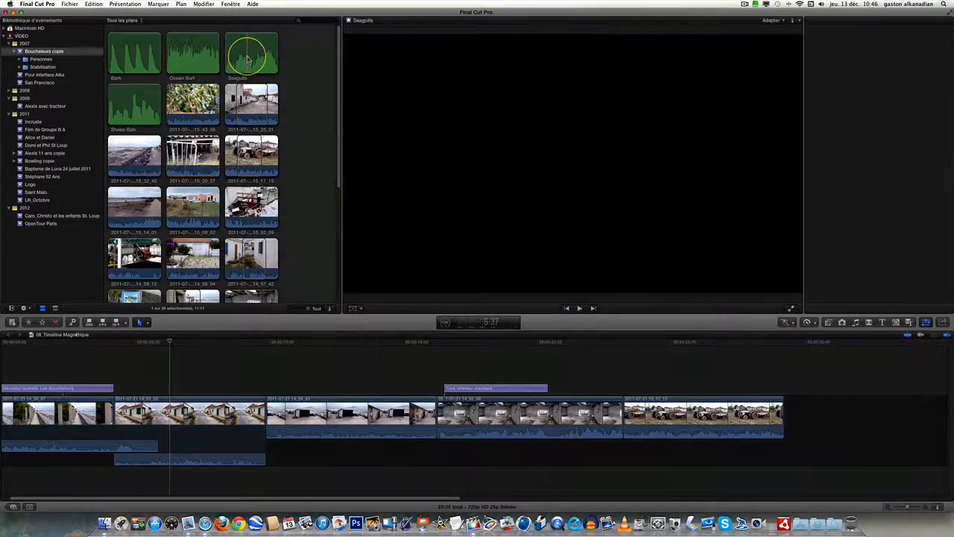
pyautogui.click(254, 53)
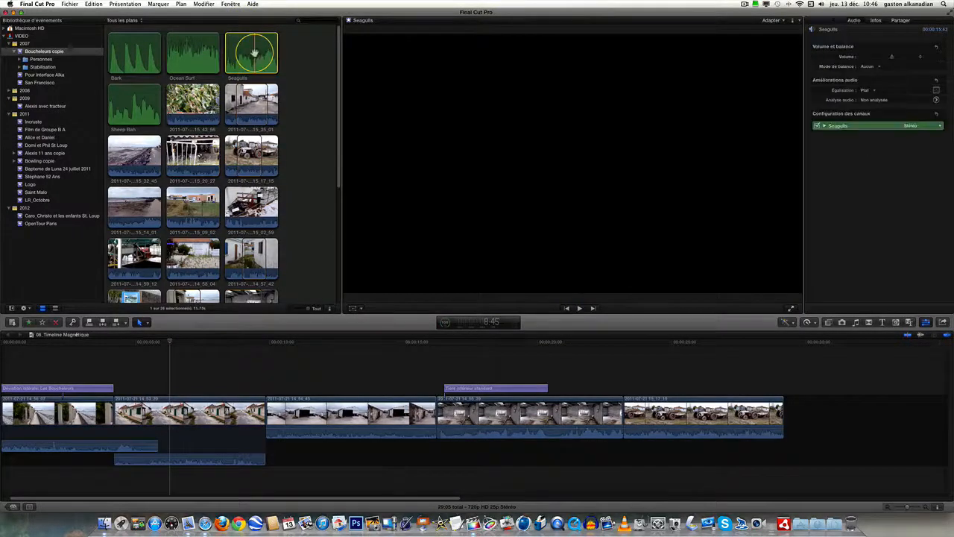
pyautogui.moveTo(199, 257); pyautogui.dragTo(6, 486)
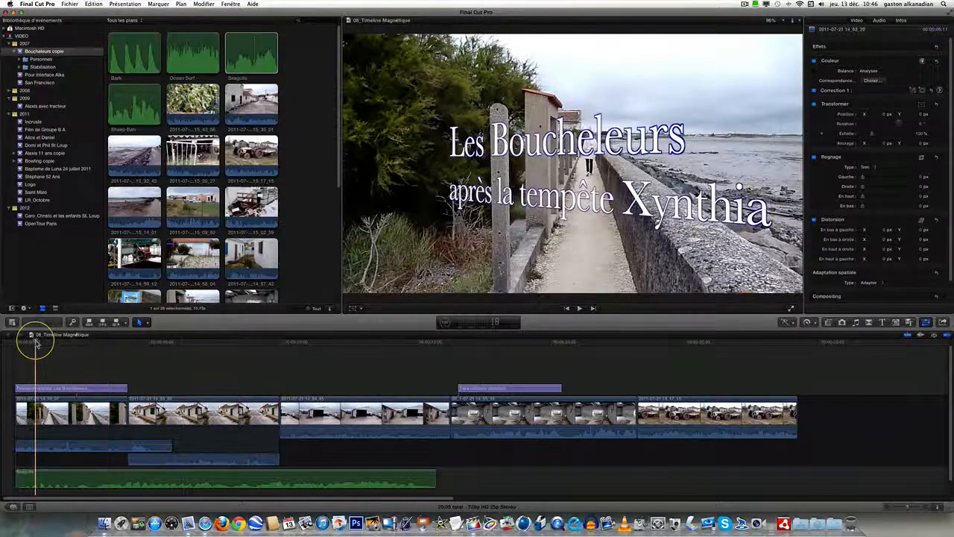
pyautogui.press('space')
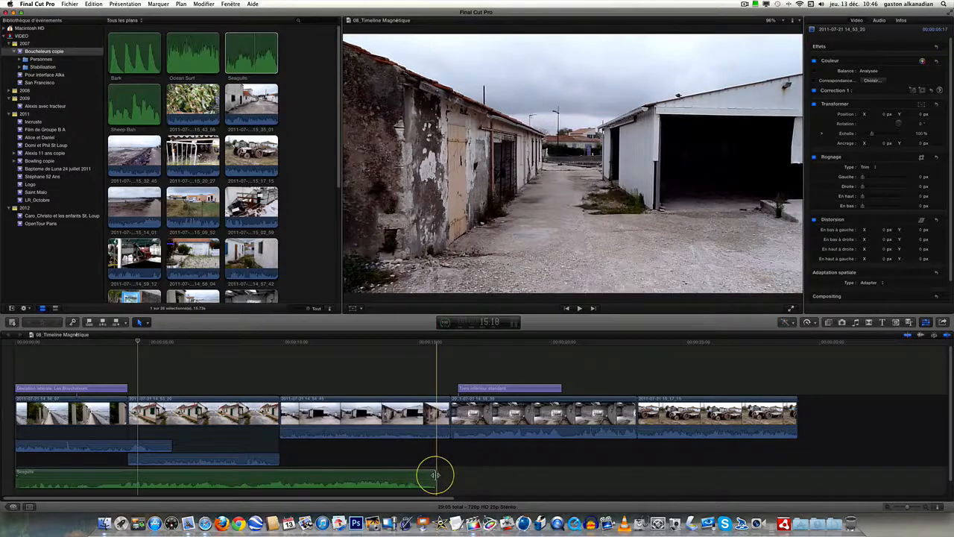
pyautogui.moveTo(436, 475); pyautogui.dragTo(276, 475)
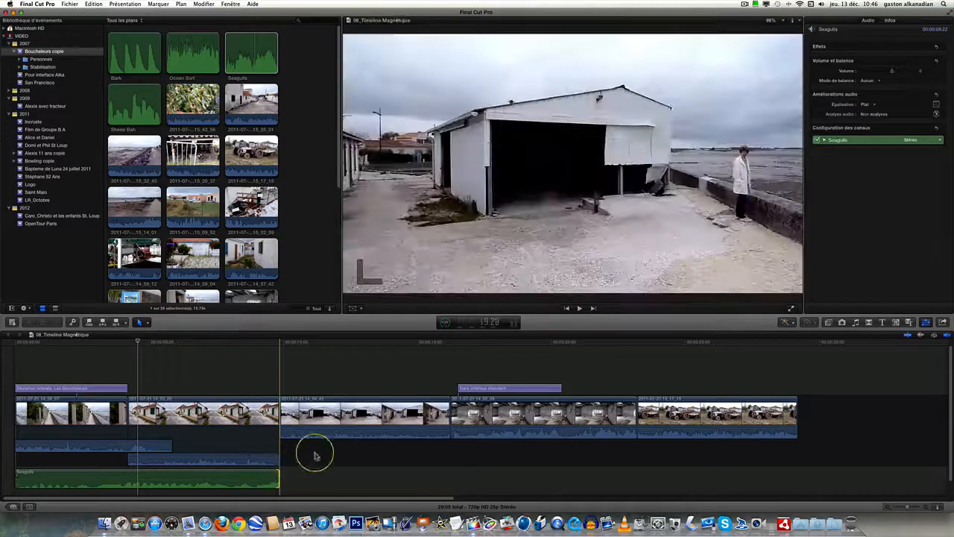
# Add the Bark sound below Seagulls so that it finishes at the end of clip 14_53_20
pyautogui.click(227, 77)
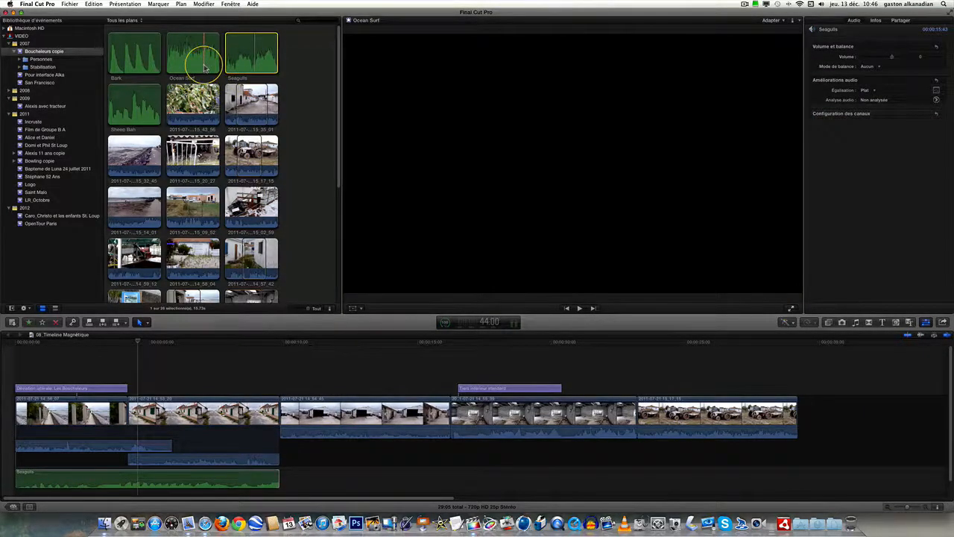
pyautogui.click(140, 59)
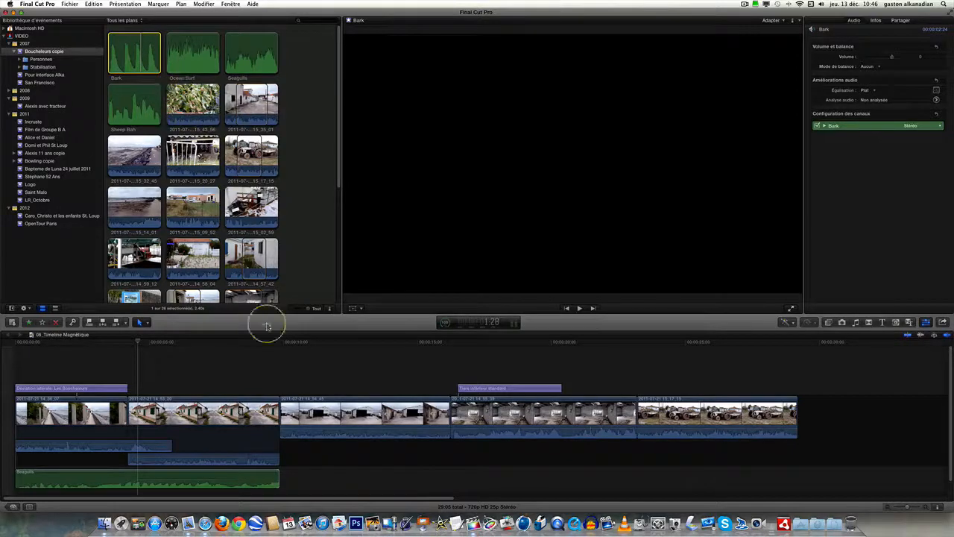
pyautogui.moveTo(267, 326); pyautogui.dragTo(249, 485)
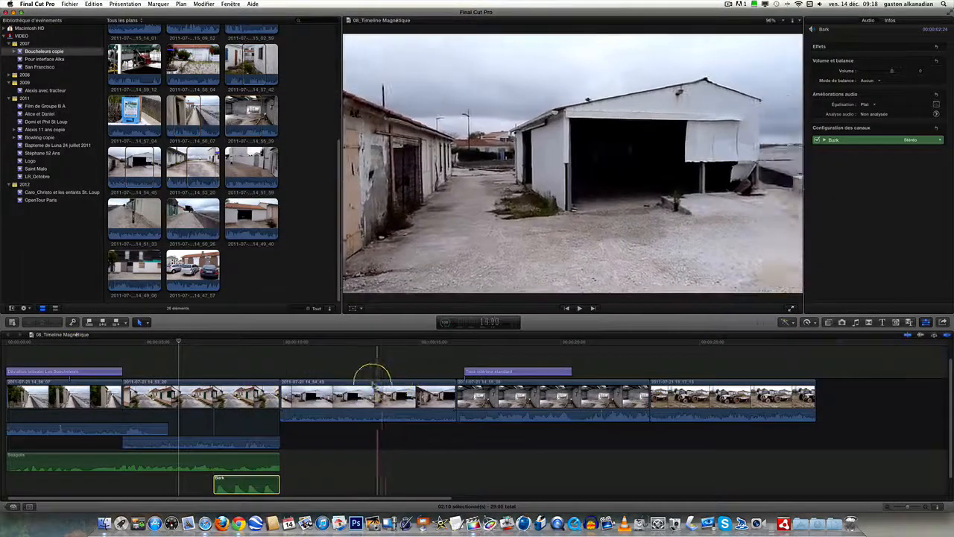
# Move clip 14_54_45 to the beginning of the timeline and place the "Les Boucheleurs" title above it
pyautogui.click(400, 385)
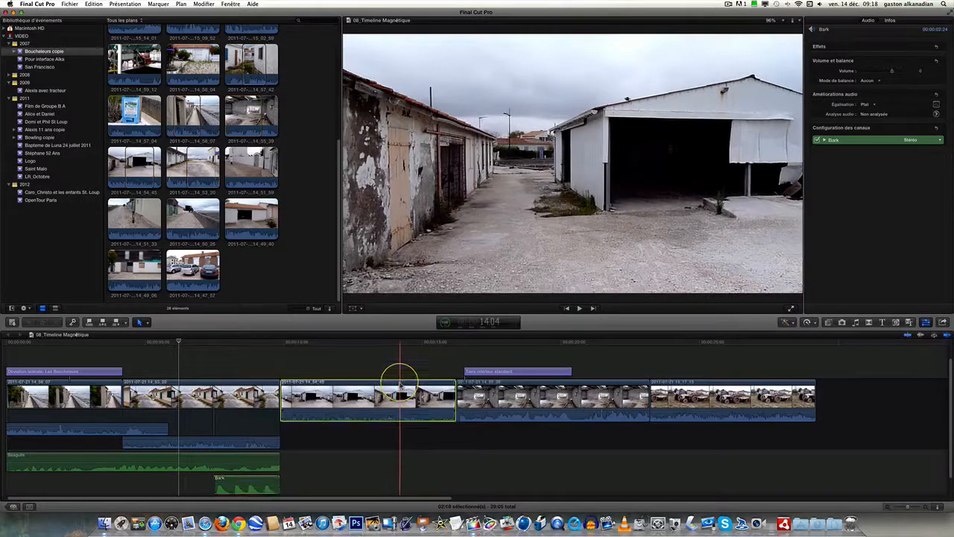
pyautogui.moveTo(400, 385); pyautogui.dragTo(130, 382)
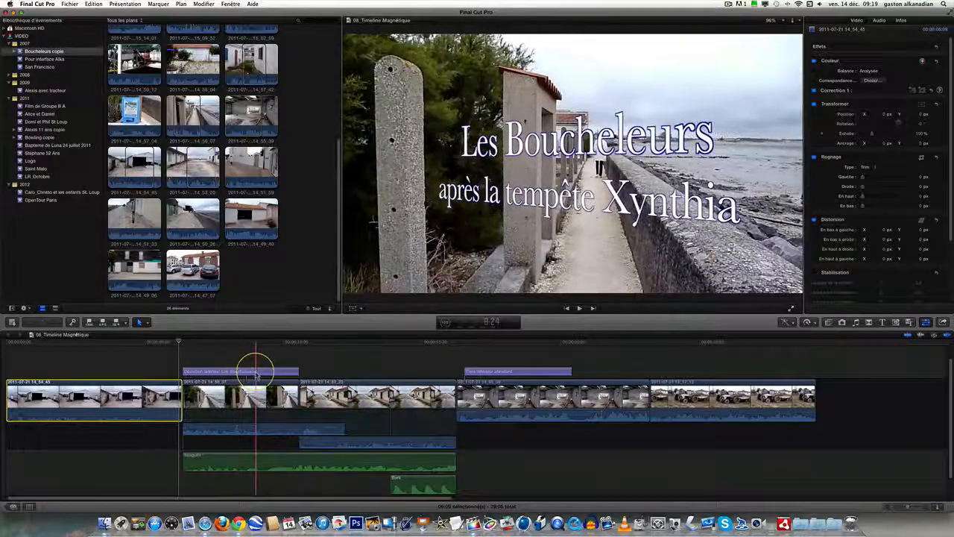
pyautogui.moveTo(255, 372); pyautogui.dragTo(77, 367)
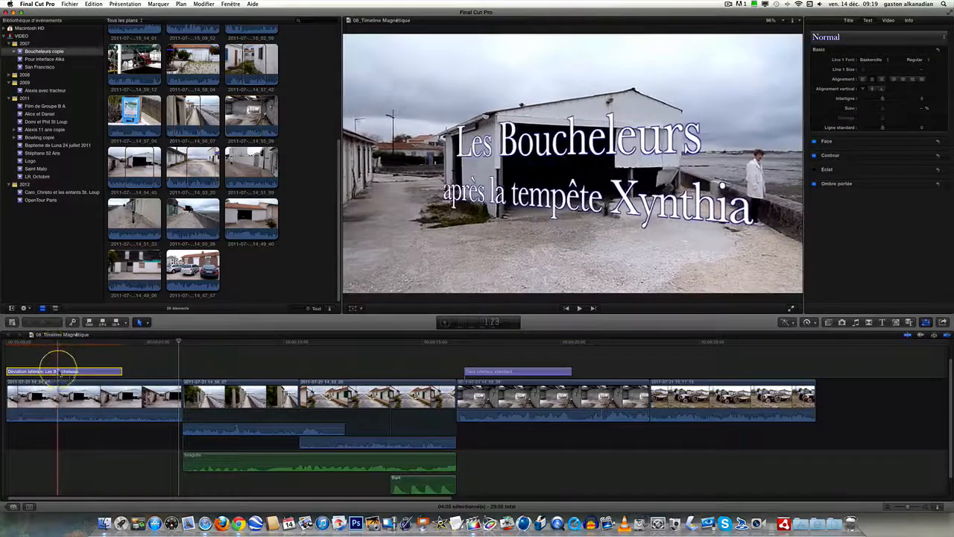
# Return the "Les Boucheleurs" title to clip 14_56_07 and move clip 14_54_45 back behind clip 14_53_20
pyautogui.moveTo(62, 372); pyautogui.dragTo(240, 369)
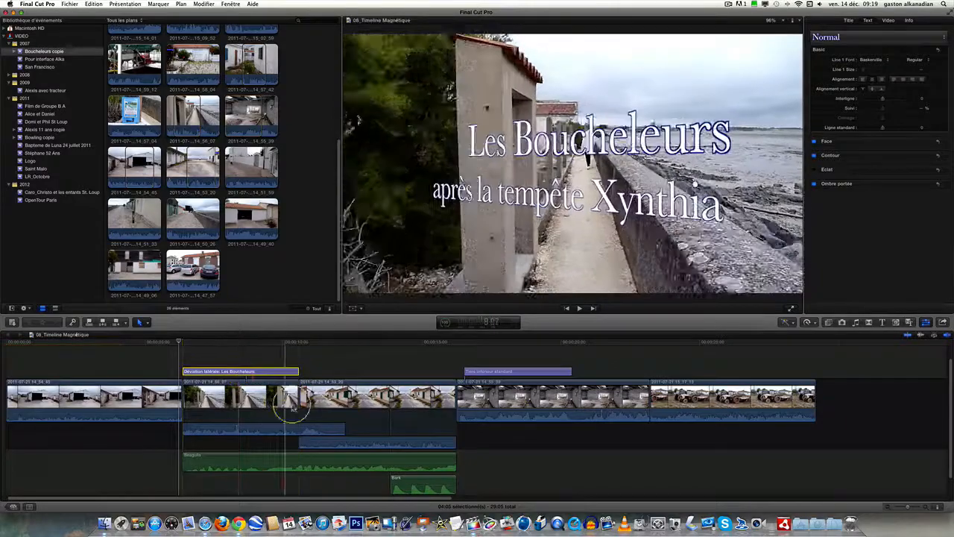
pyautogui.click(101, 383)
pyautogui.moveTo(169, 377); pyautogui.dragTo(375, 377)
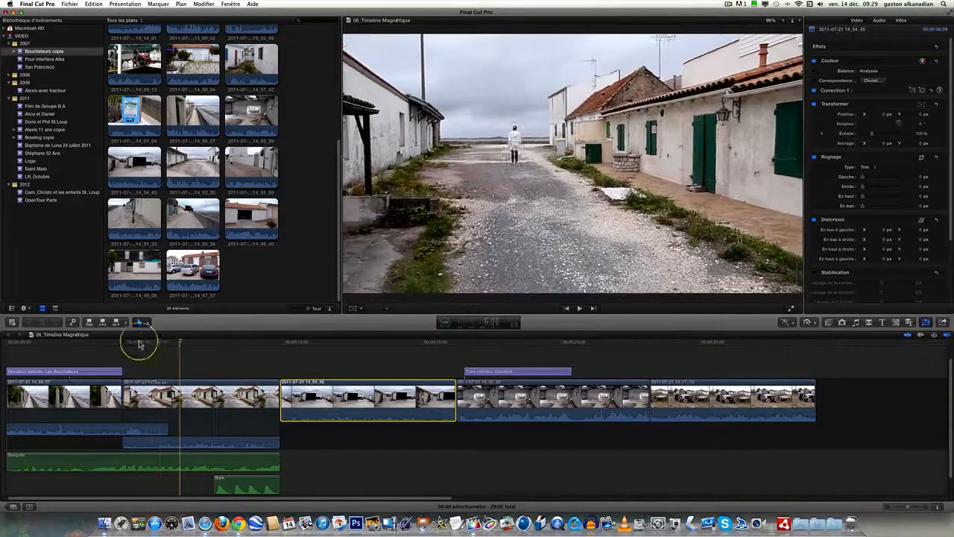
# Play the edit from the start through the beginning of clip 14_54_45 to check the picture, title and layered sounds
pyautogui.click(33, 345)
pyautogui.moveTo(33, 345); pyautogui.dragTo(4, 347)
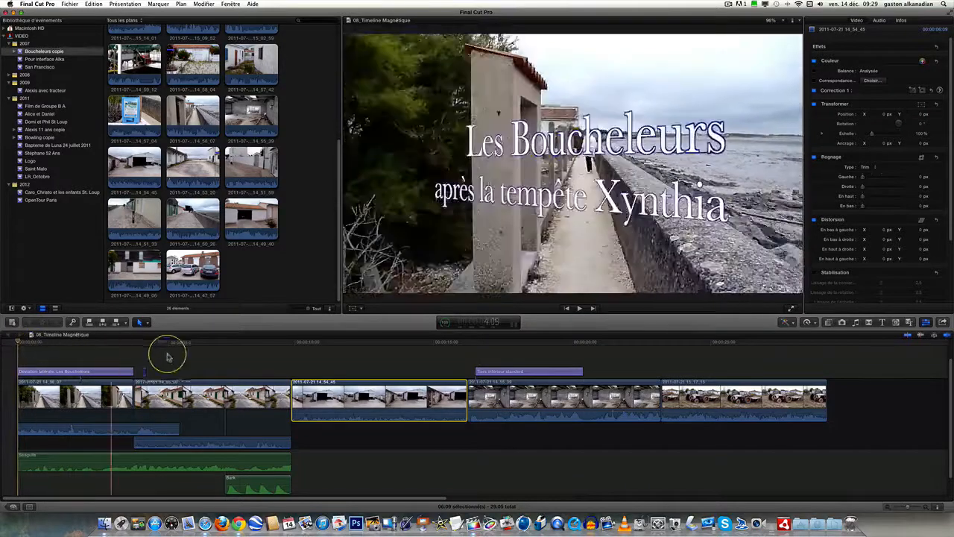
pyautogui.press('space')
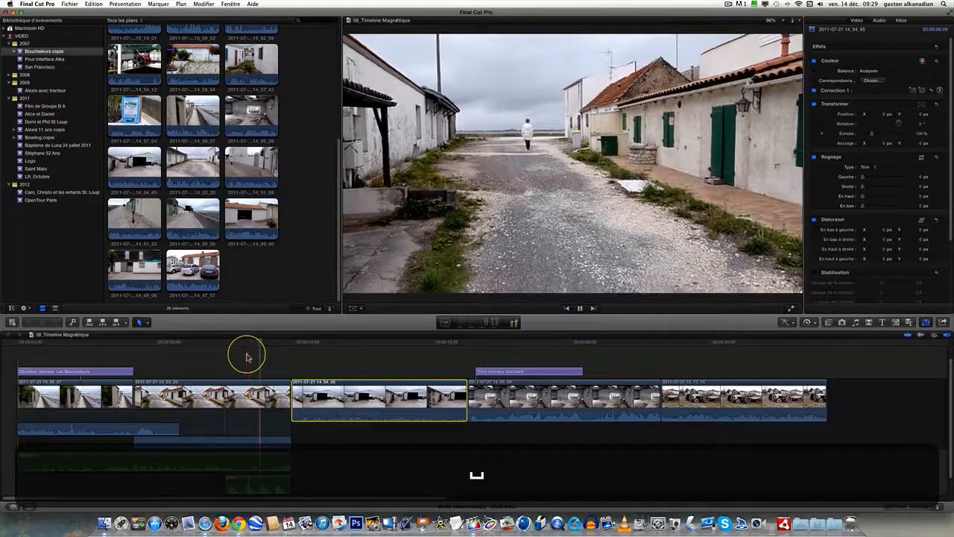
pyautogui.click(27, 339)
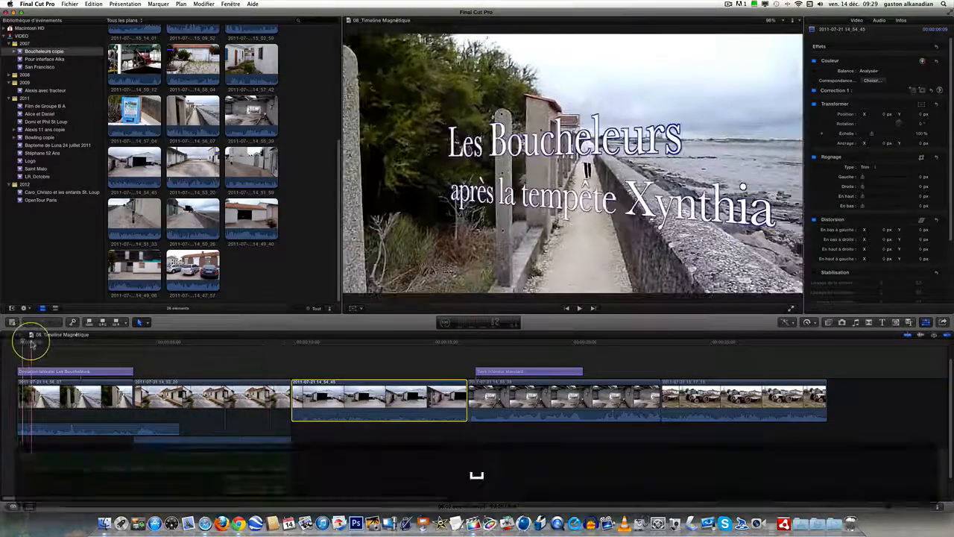
pyautogui.press('space')
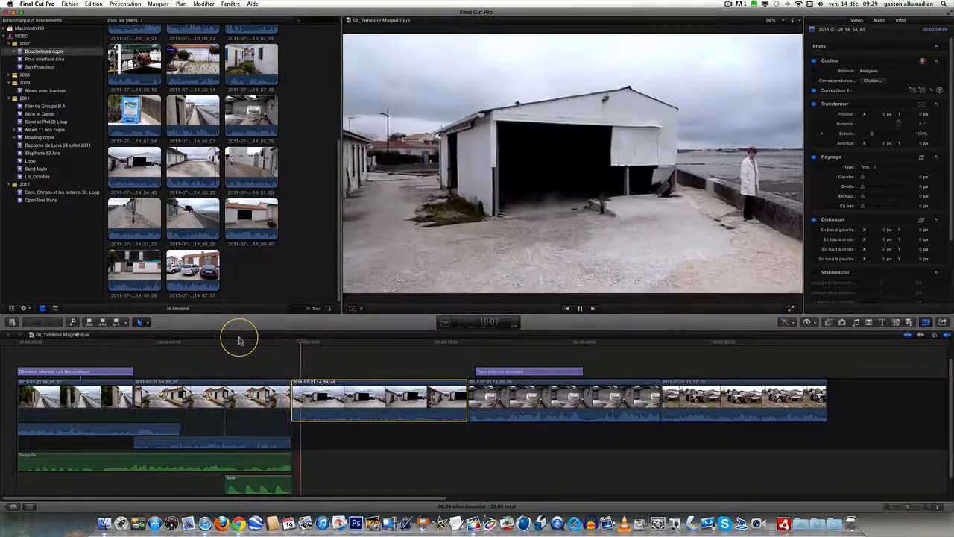
pyautogui.press('space')
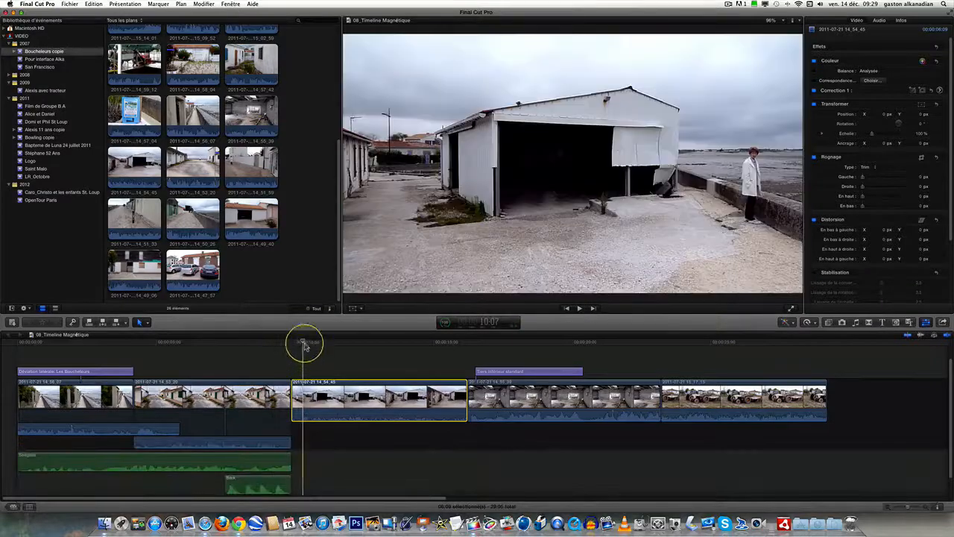
# Combine clips 14_56_07 and 14_53_20 with their title and sounds into a compound clip named "08_Titre boucheleur" in Boucheleurs copie
pyautogui.moveTo(301, 343); pyautogui.dragTo(215, 339)
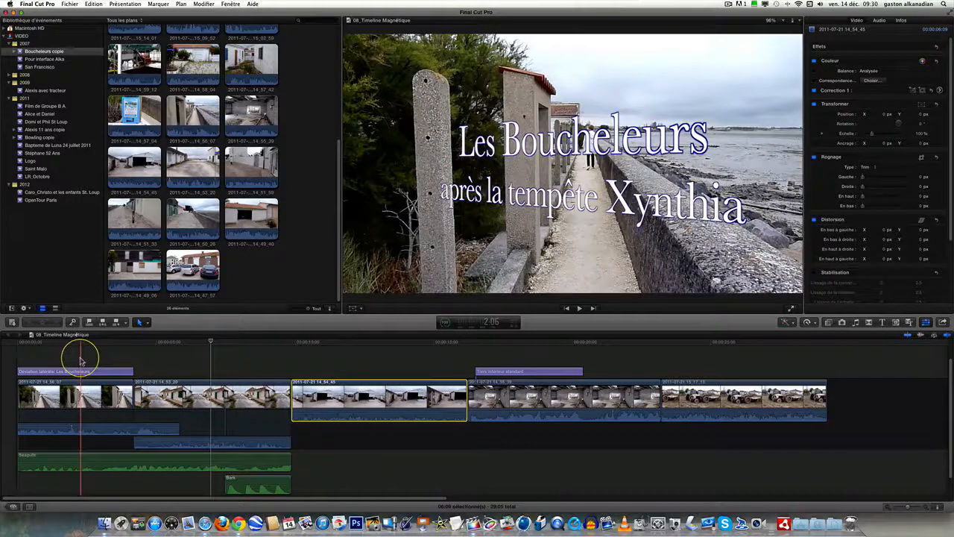
pyautogui.moveTo(80, 361); pyautogui.dragTo(264, 486)
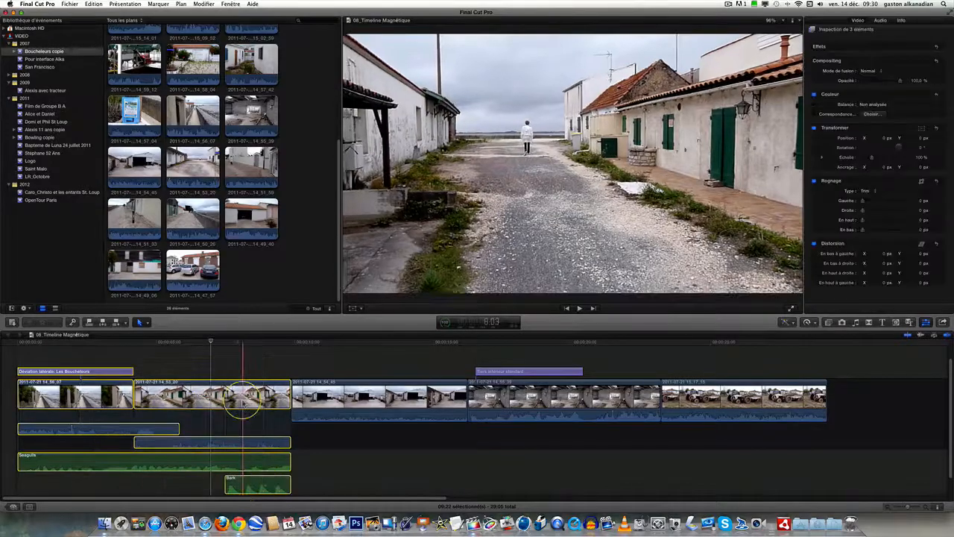
pyautogui.rightClick(243, 403)
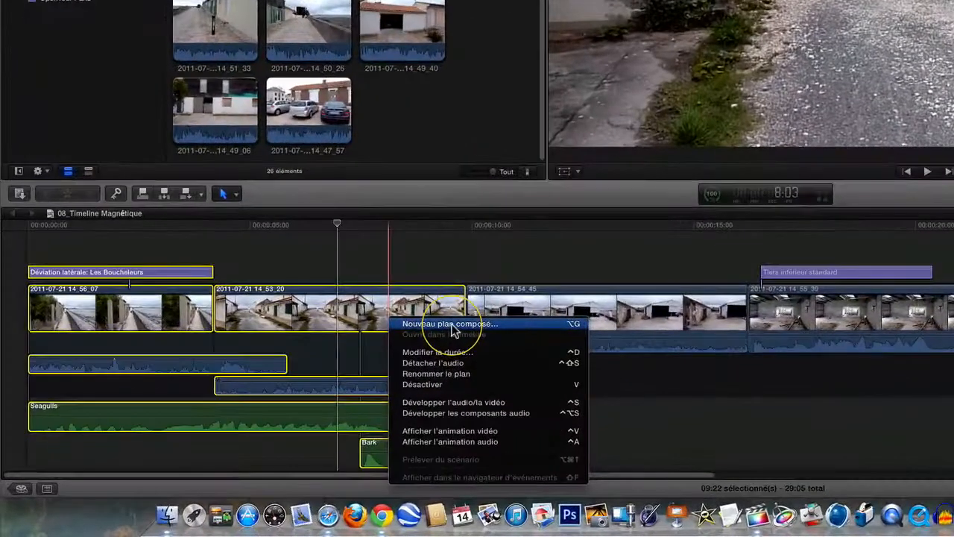
pyautogui.click(451, 324)
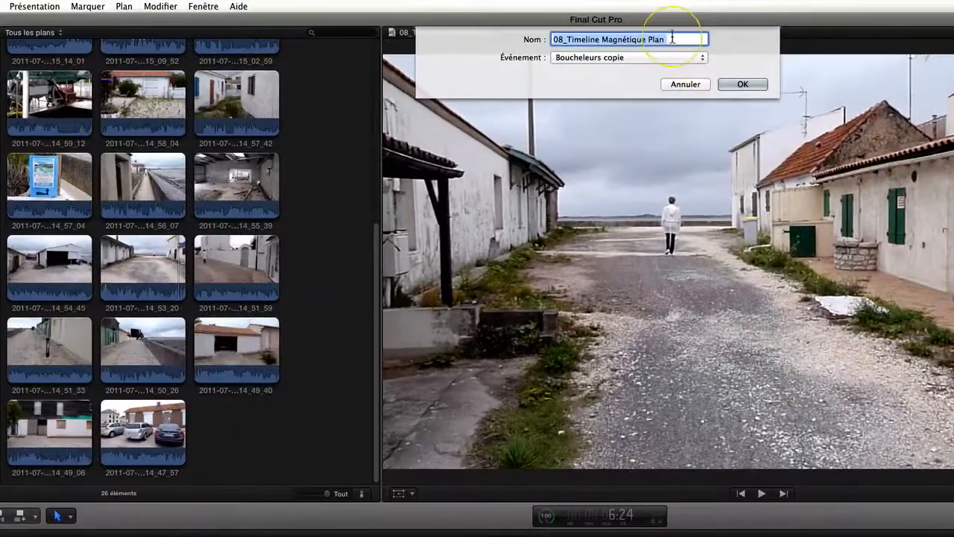
pyautogui.moveTo(671, 42); pyautogui.dragTo(653, 41)
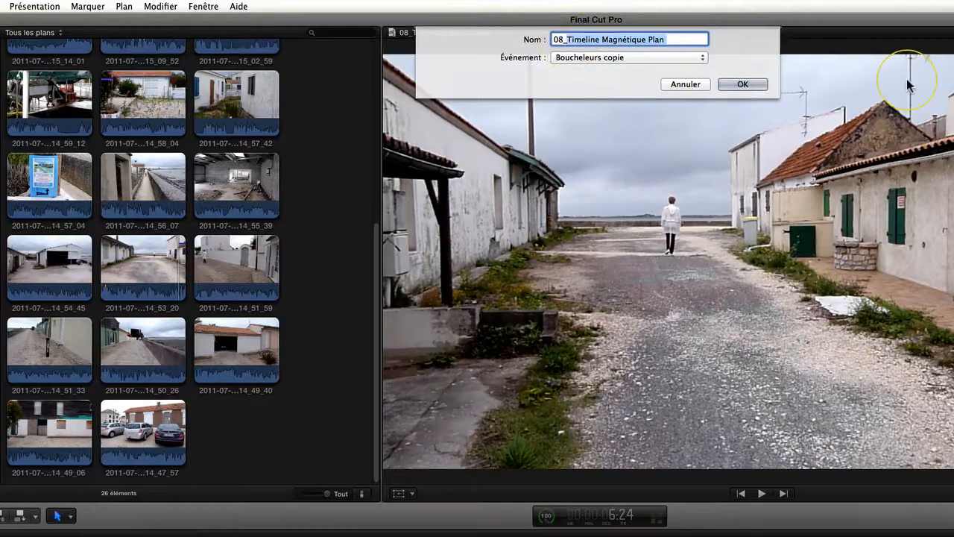
pyautogui.press('BackSpace')
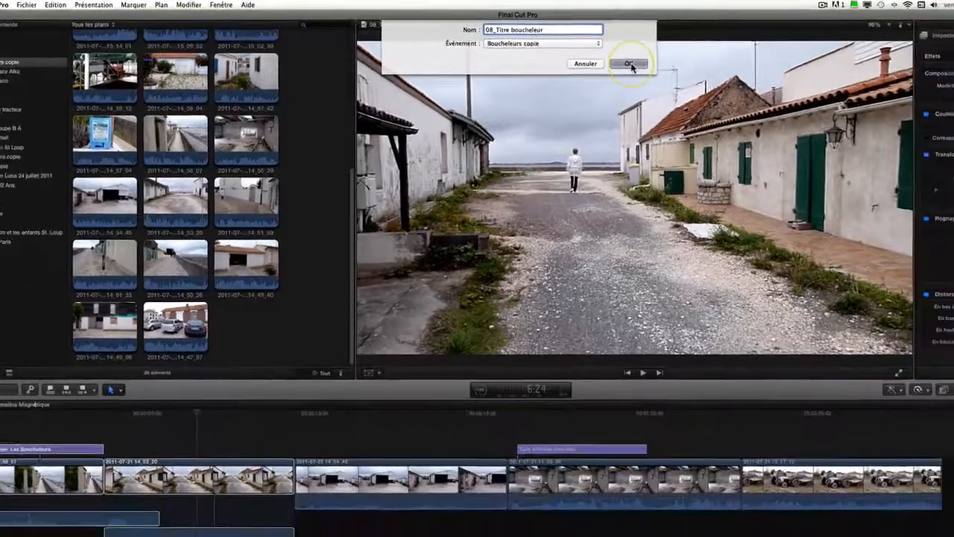
pyautogui.click(742, 85)
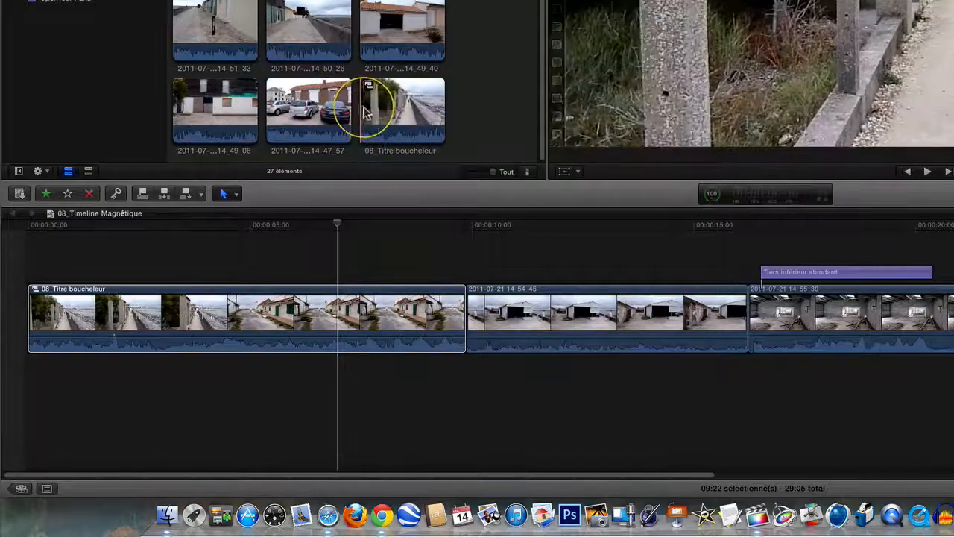
# Append another copy of the 08_Titre boucheleur compound clip to the end of the timeline and delete it again
pyautogui.click(296, 220)
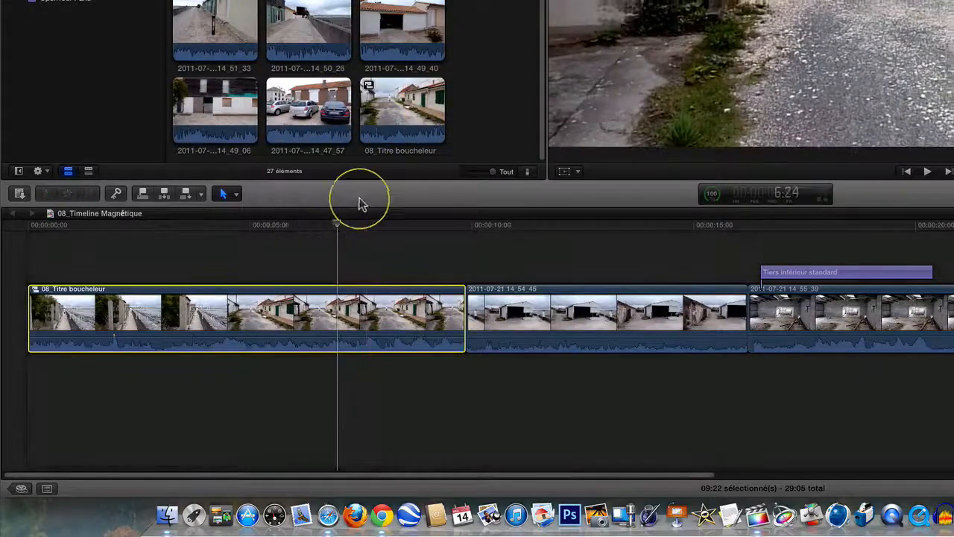
pyautogui.click(389, 95)
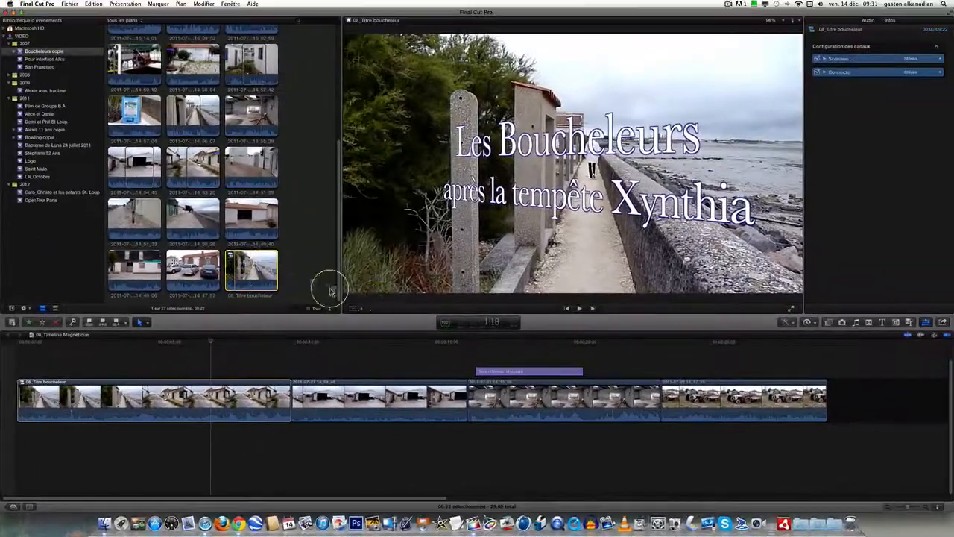
pyautogui.moveTo(331, 291); pyautogui.dragTo(835, 395)
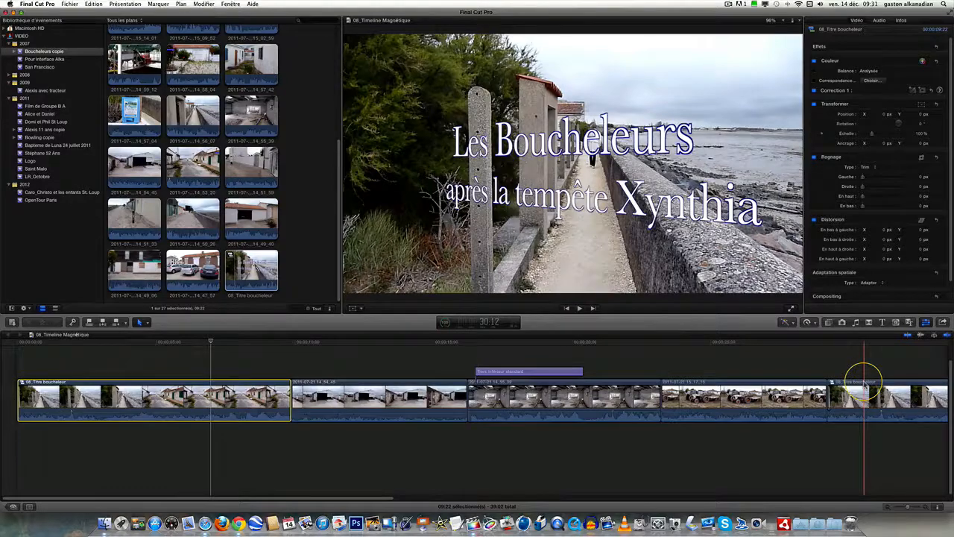
pyautogui.click(863, 382)
pyautogui.press('BackSpace')
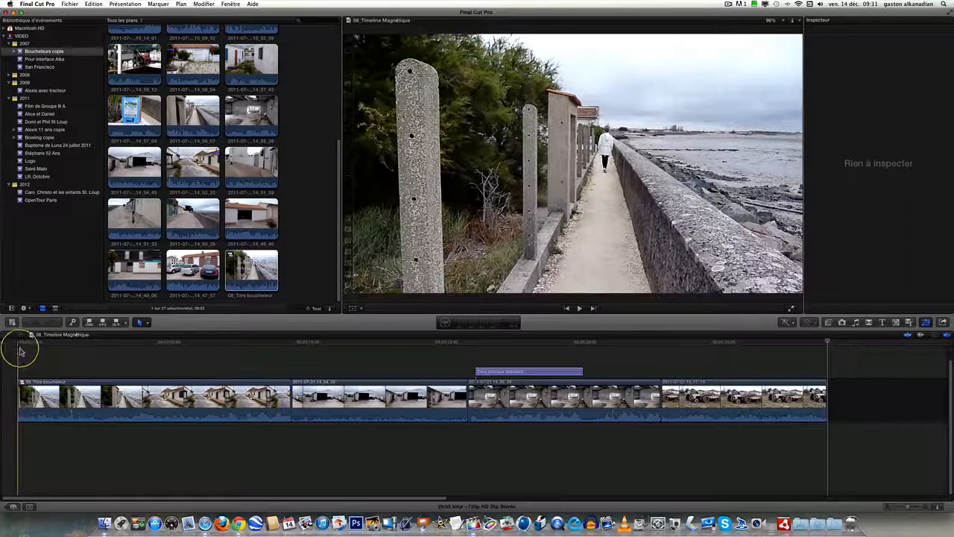
# Play the 08_Titre boucheleur compound clip and open it to examine its contents before returning to the project timeline
pyautogui.press('space')
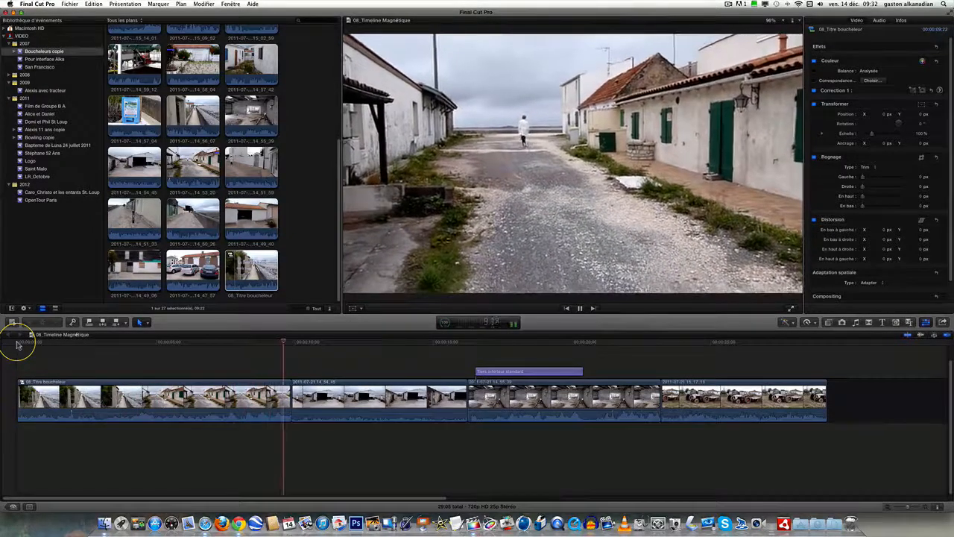
pyautogui.press('space')
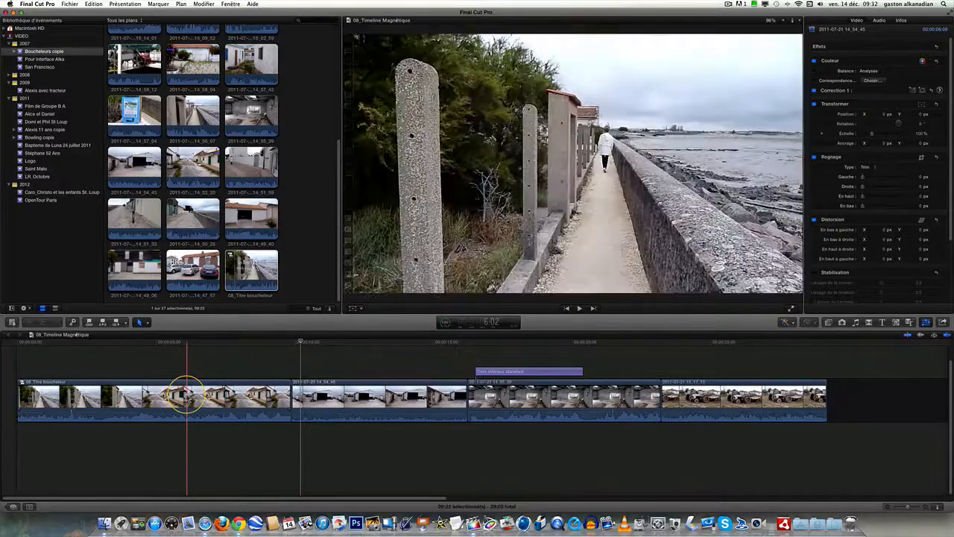
pyautogui.doubleClick(185, 396)
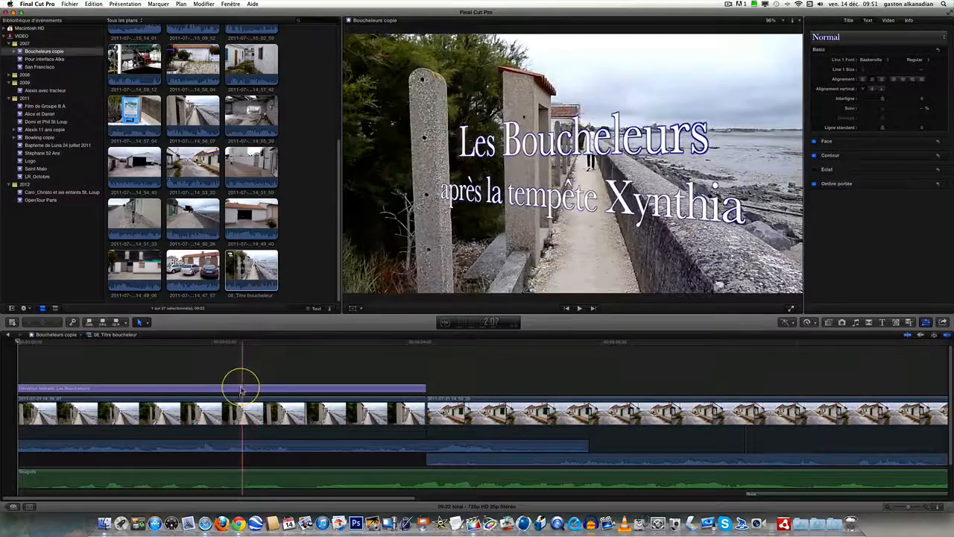
pyautogui.moveTo(241, 385)
pyautogui.mouseDown()
pyautogui.moveTo(464, 377)
pyautogui.moveTo(238, 383)
pyautogui.mouseUp()
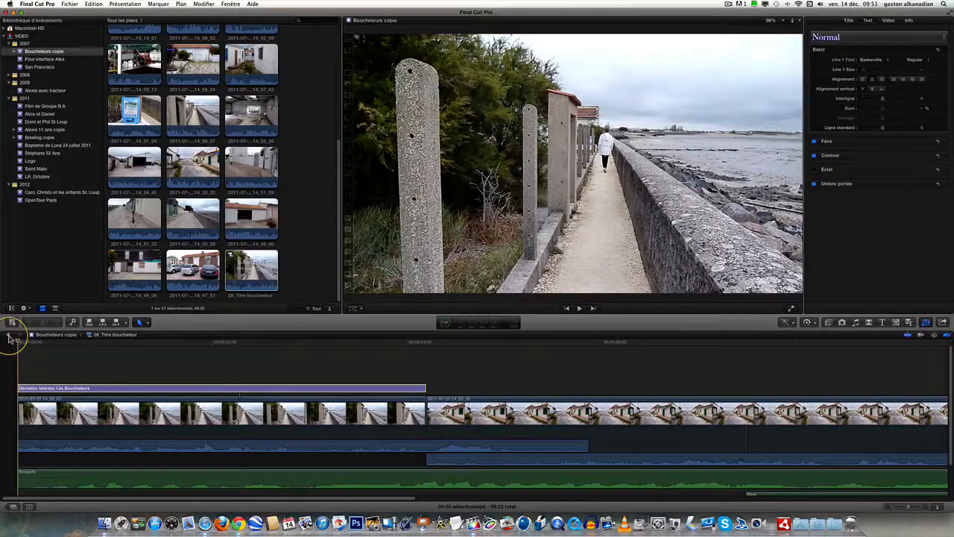
pyautogui.click(10, 336)
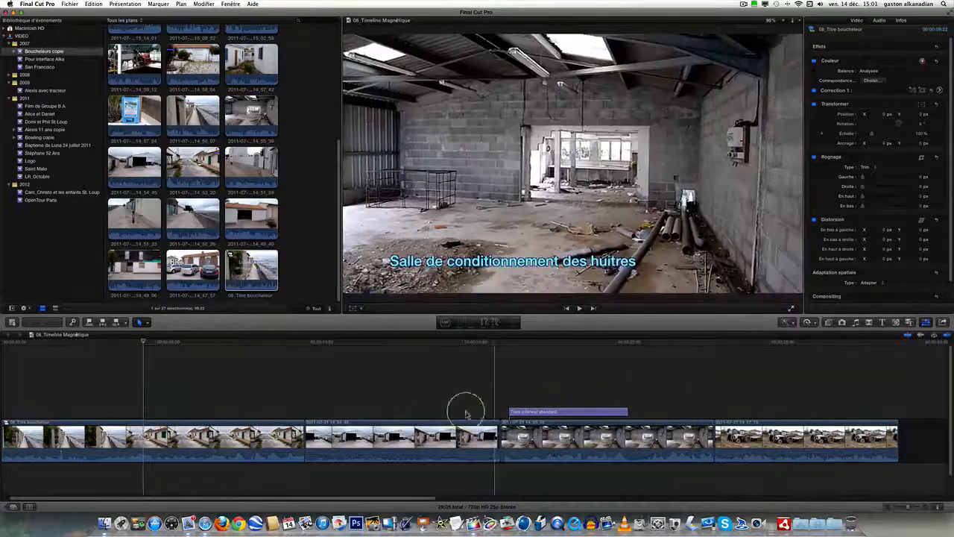
# Connect a 4-second part of the seagull Clip #3 from the event Alexis 11 ans copie above the end of clip 14_54_45
pyautogui.click(463, 361)
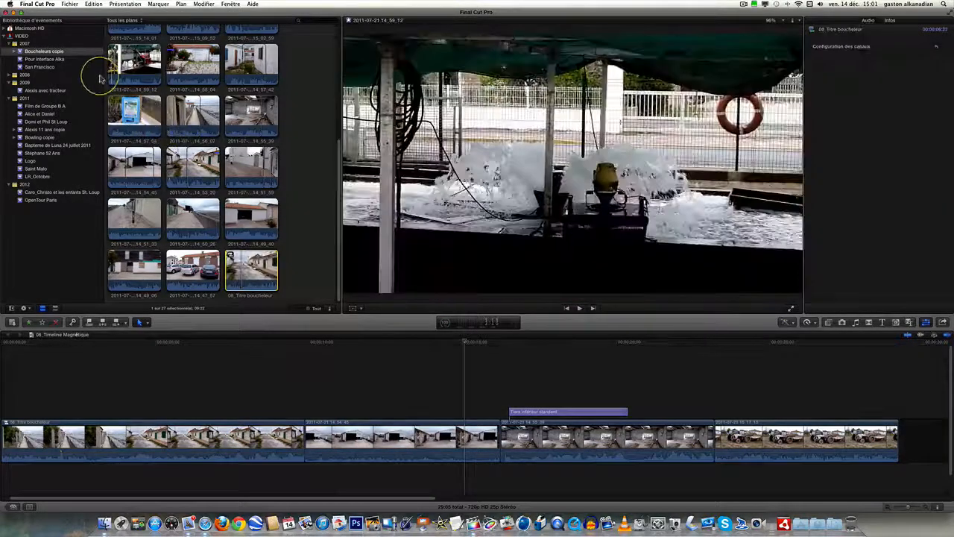
pyautogui.click(81, 53)
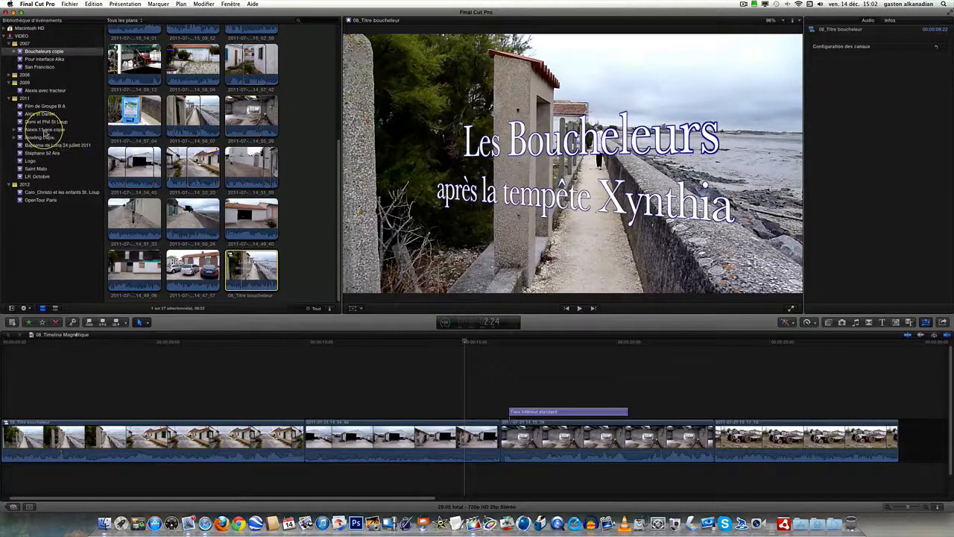
pyautogui.click(45, 130)
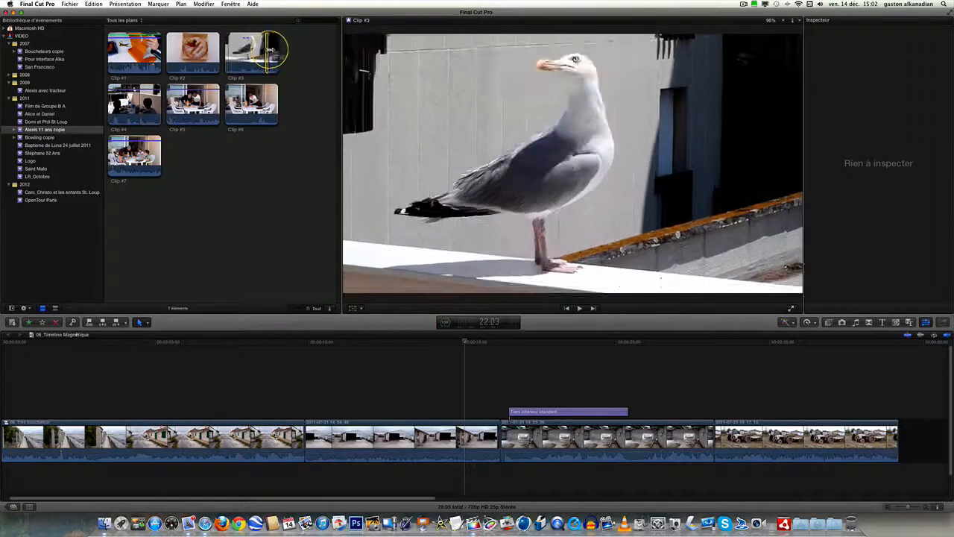
pyautogui.click(270, 49)
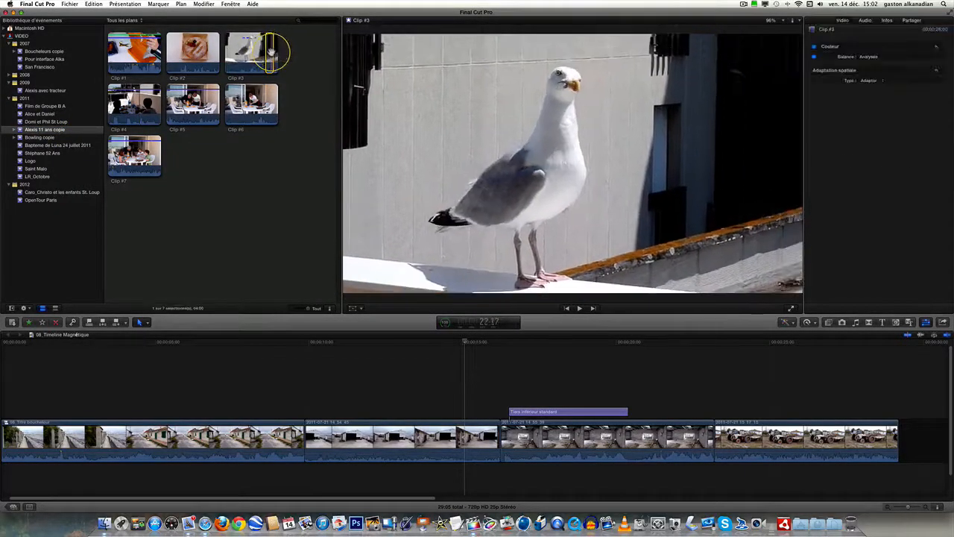
pyautogui.moveTo(270, 51); pyautogui.dragTo(515, 375)
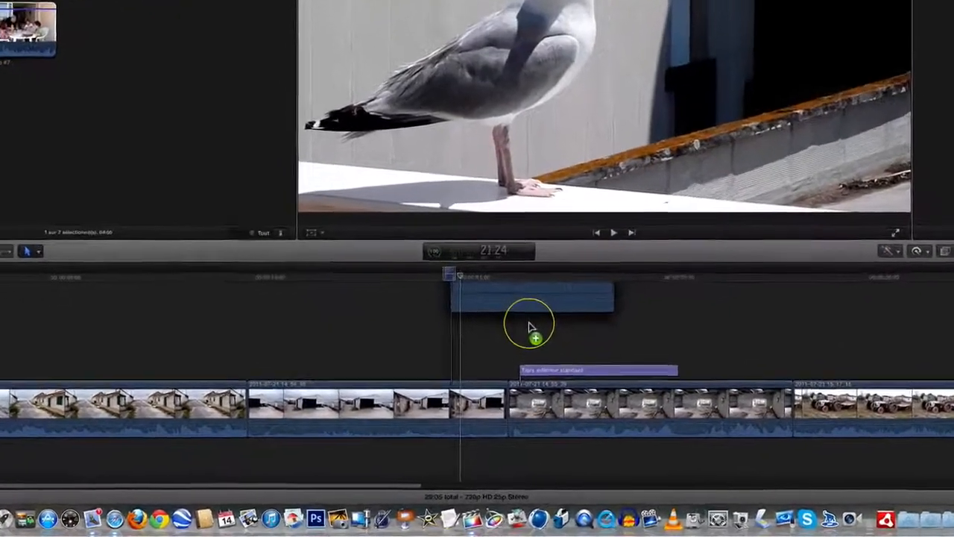
pyautogui.moveTo(529, 323); pyautogui.dragTo(494, 314)
pyautogui.click(588, 287)
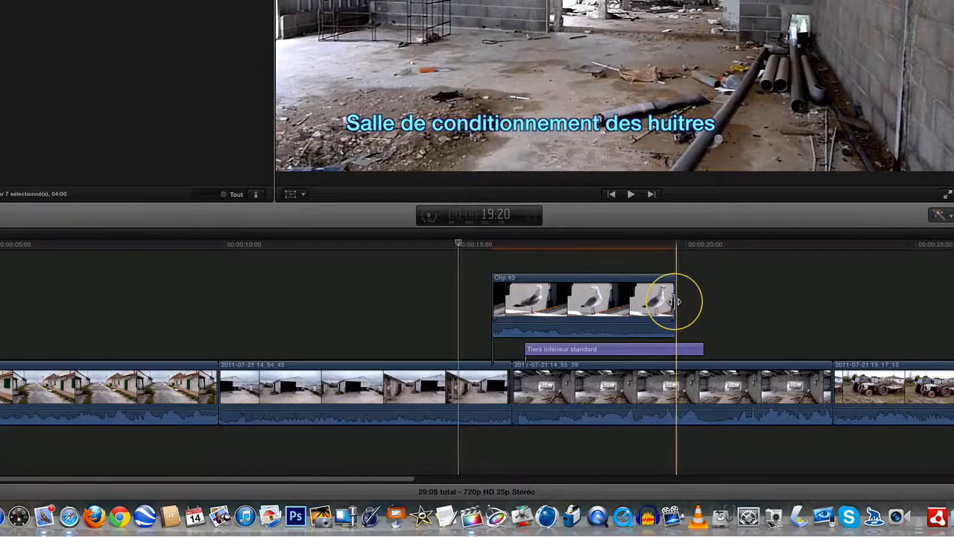
# Trim the end of Clip #3 to shortly after the start of clip 14_55_39 and play through the cutaway
pyautogui.moveTo(675, 301); pyautogui.dragTo(556, 301)
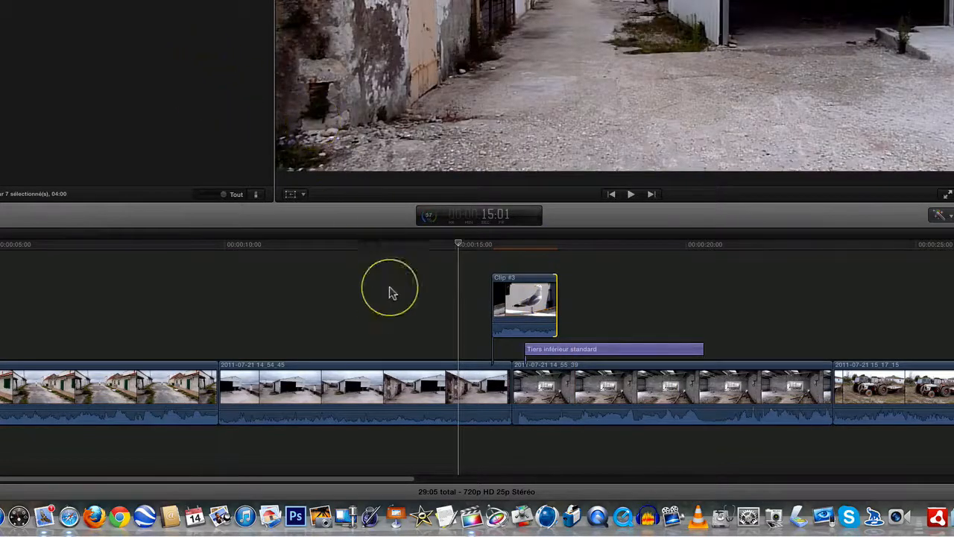
pyautogui.press('space')
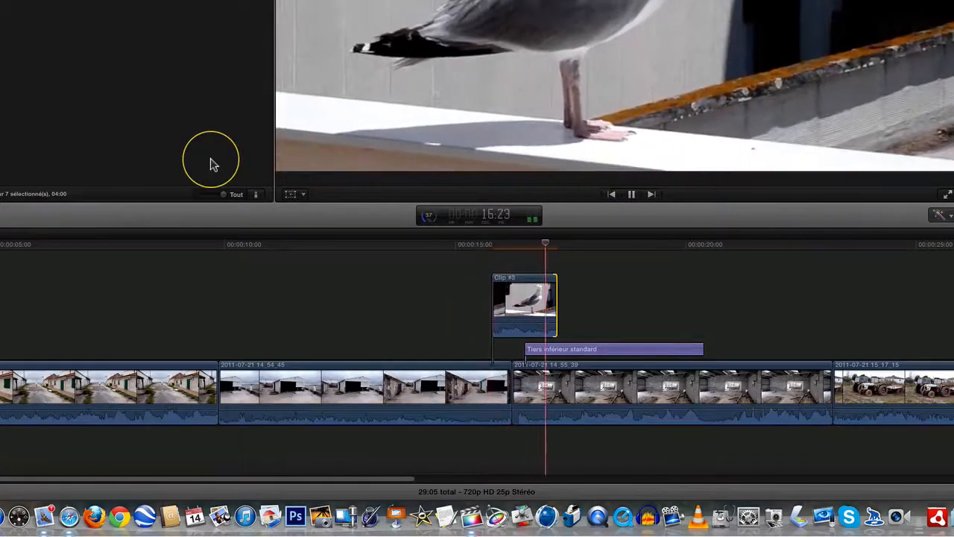
pyautogui.press('space')
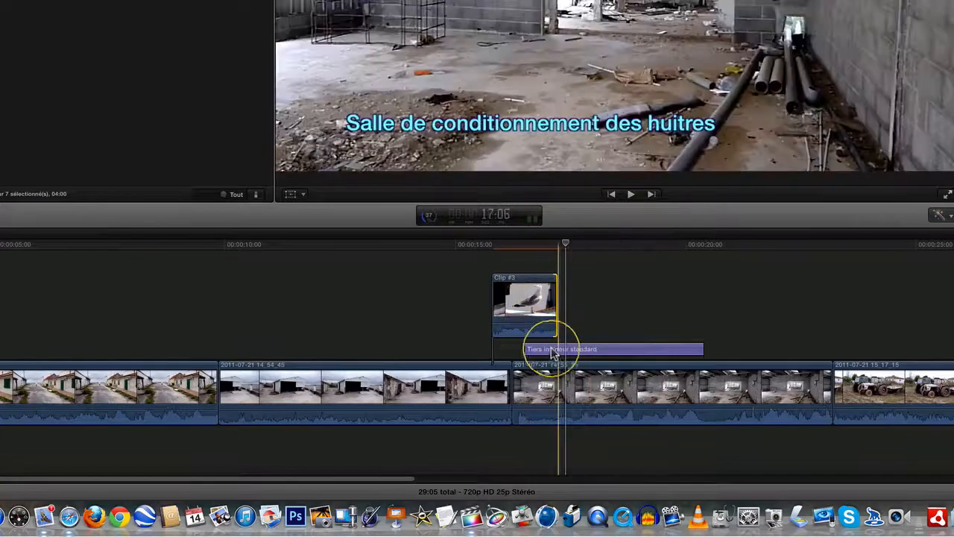
# Move the "Tiers inférieur standard" title above Clip #3, starting 2 frames earlier
pyautogui.moveTo(545, 347); pyautogui.dragTo(542, 264)
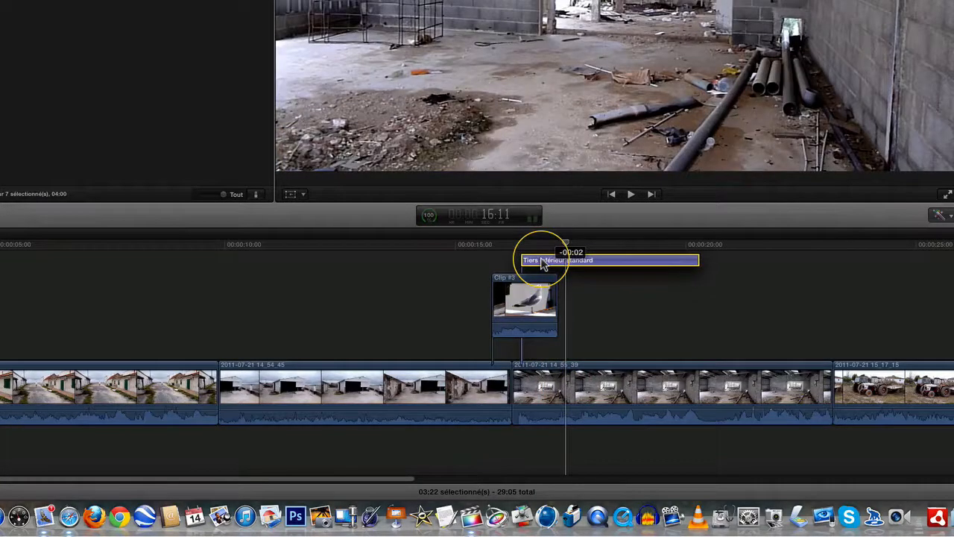
pyautogui.moveTo(542, 264); pyautogui.dragTo(542, 266)
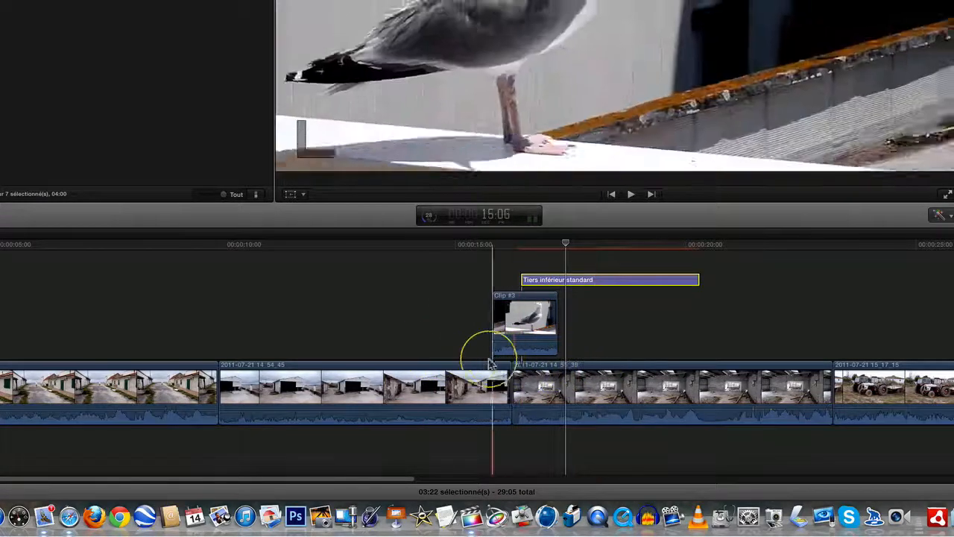
pyautogui.click(647, 302)
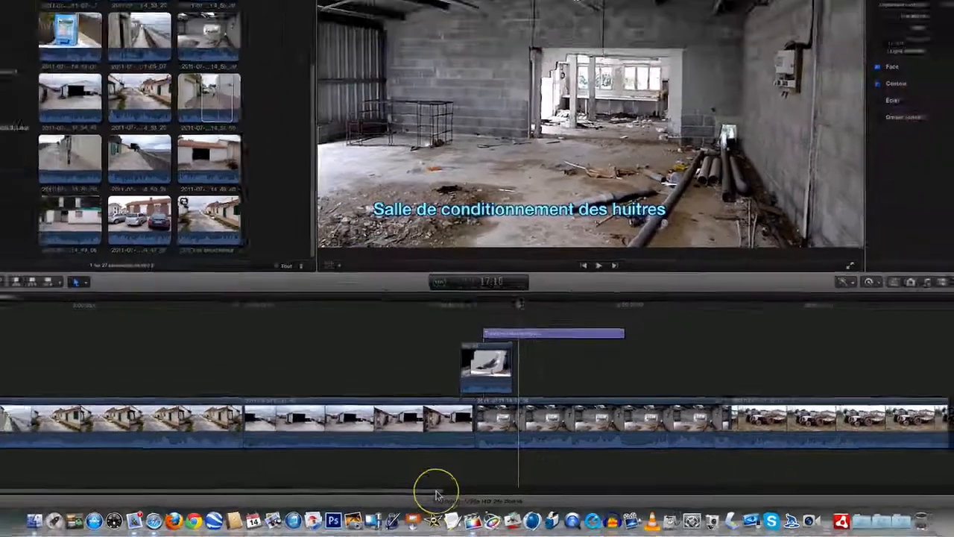
# Append the selected range of clip 14_51_59 directly after clip 15_17_15 and delete it again
pyautogui.moveTo(403, 478); pyautogui.dragTo(547, 503)
pyautogui.click(251, 175)
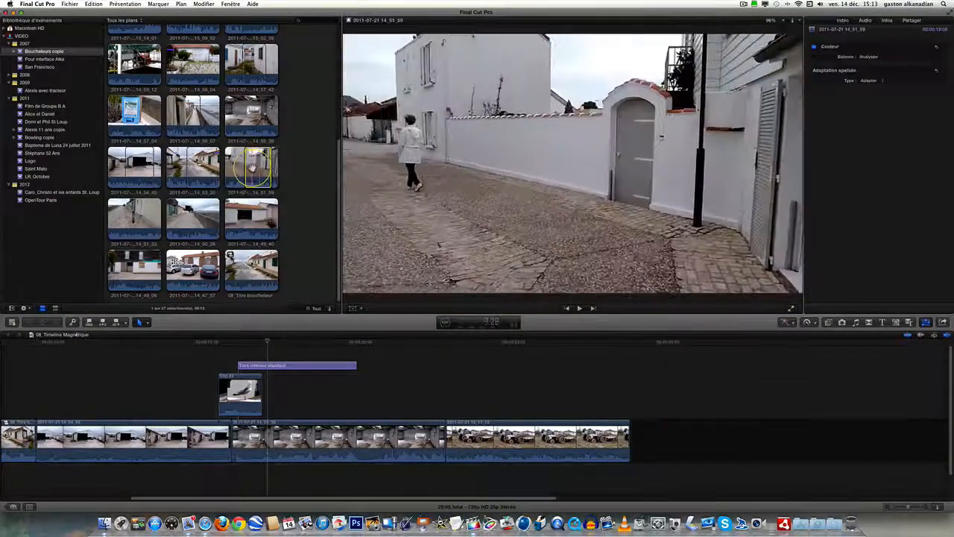
pyautogui.moveTo(253, 171); pyautogui.dragTo(645, 441)
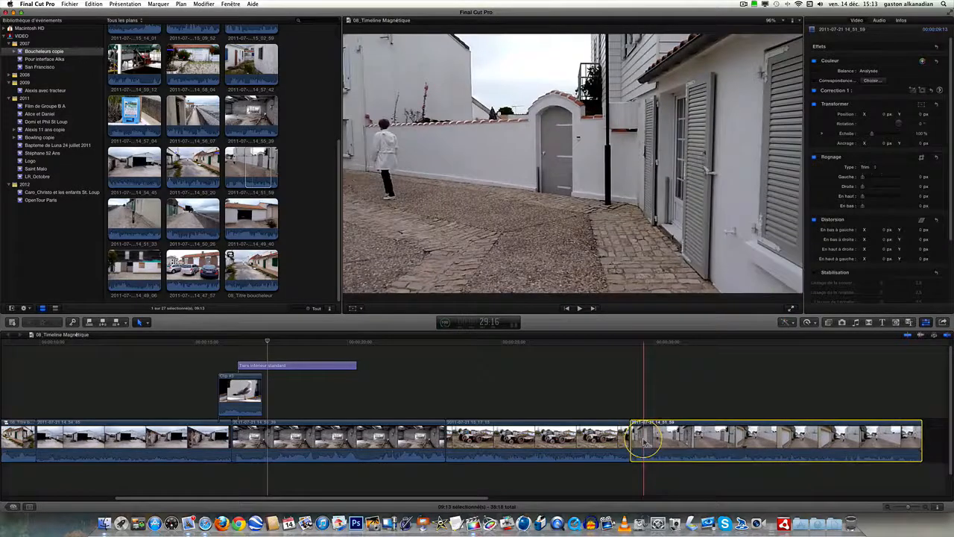
pyautogui.press('BackSpace')
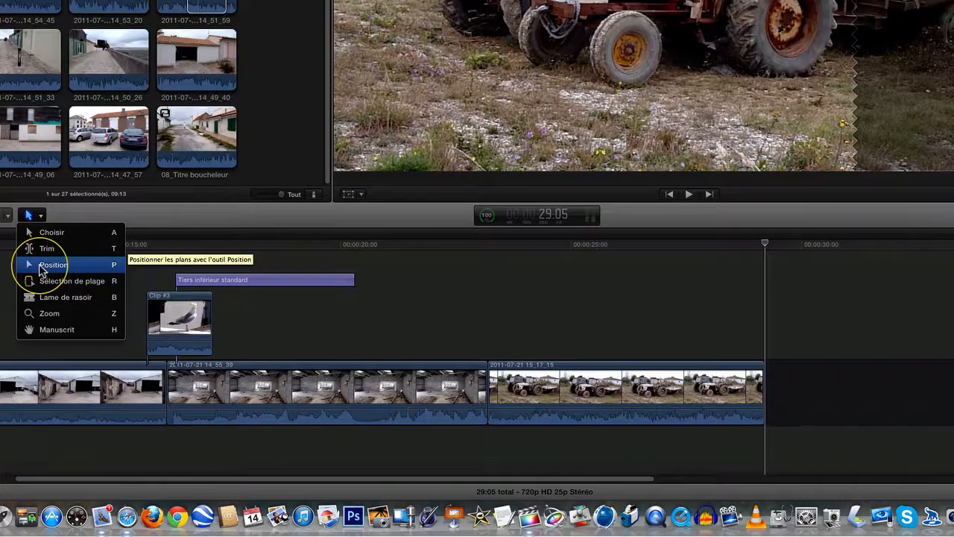
# Use the Position tool to place clip 14_51_59 after clip 15_17_15 with a gap of about 3 seconds 12 frames between them
pyautogui.click(42, 265)
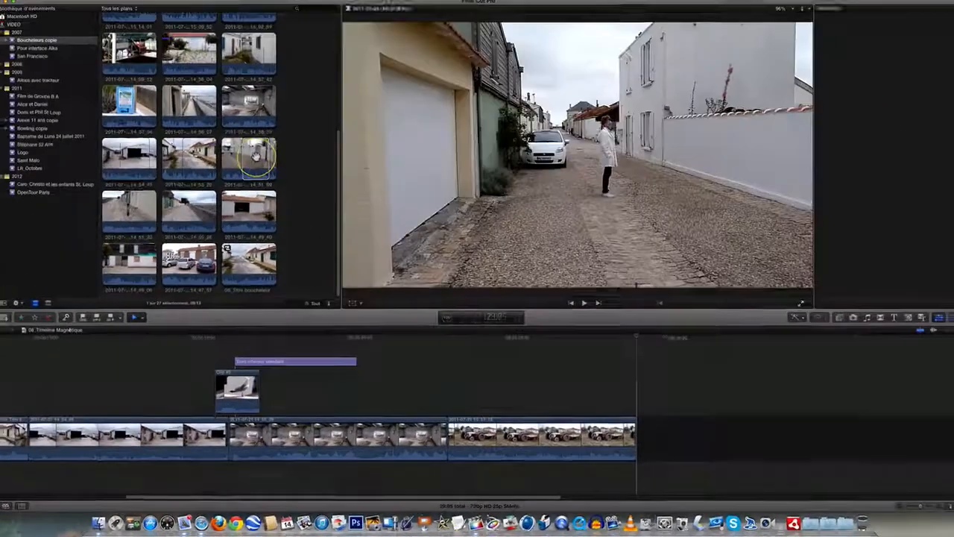
pyautogui.click(241, 104)
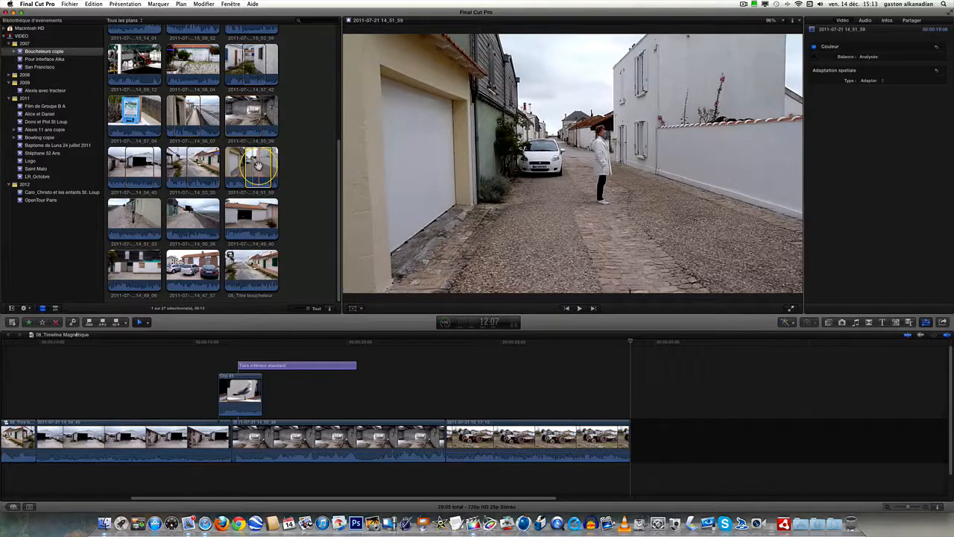
pyautogui.moveTo(254, 166); pyautogui.dragTo(737, 439)
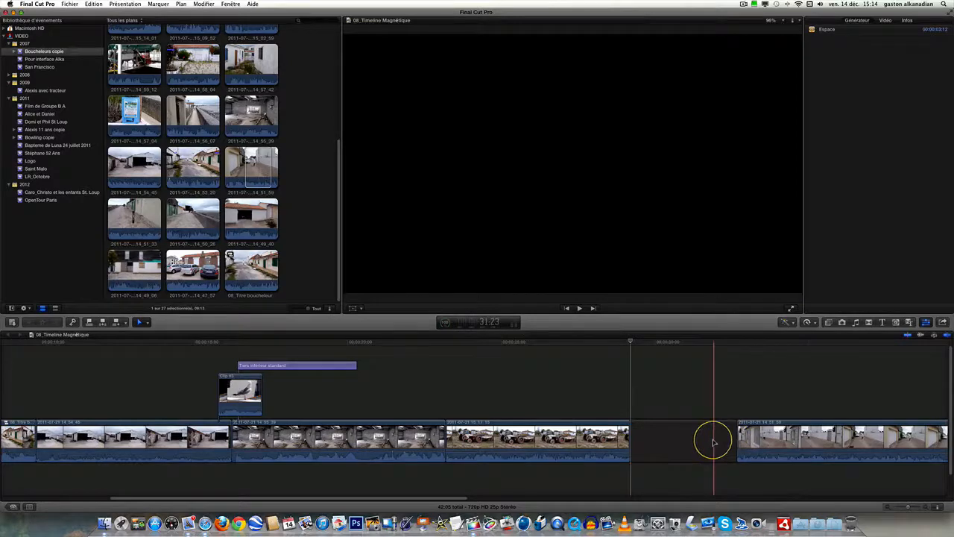
# Switch back to the Select tool and shorten the gap before clip 14_51_59 to 2 seconds 11 frames
pyautogui.click(144, 323)
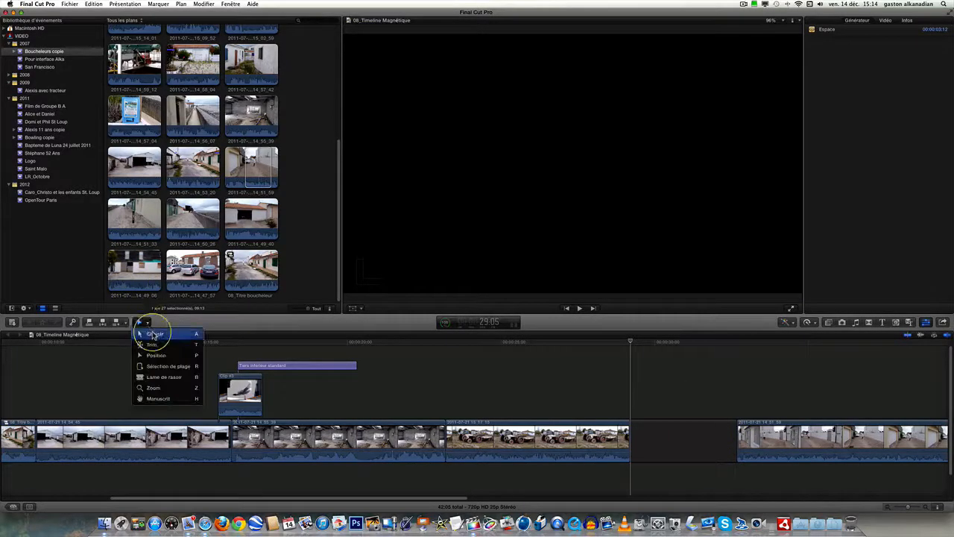
pyautogui.click(152, 335)
pyautogui.click(724, 437)
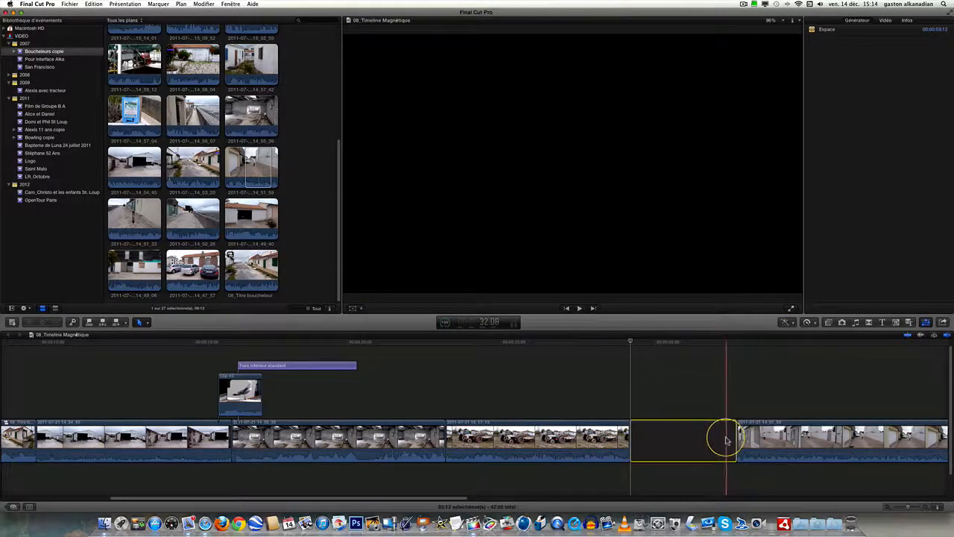
pyautogui.moveTo(732, 440); pyautogui.dragTo(700, 441)
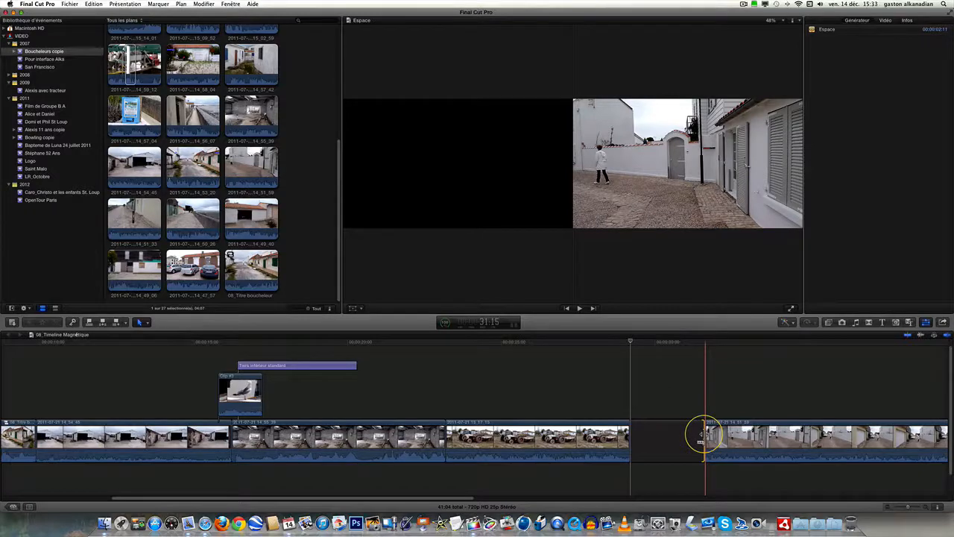
pyautogui.click(704, 438)
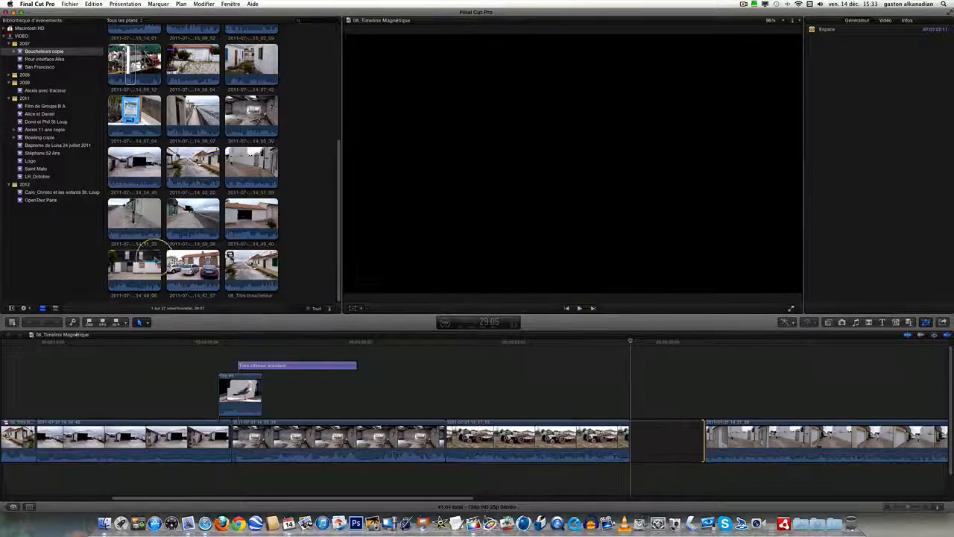
# Insert a 4-second-15-frame range from the end of clip 14_47_57 between clips 14_55_39 and 15_17_15, and delete it again
pyautogui.click(192, 270)
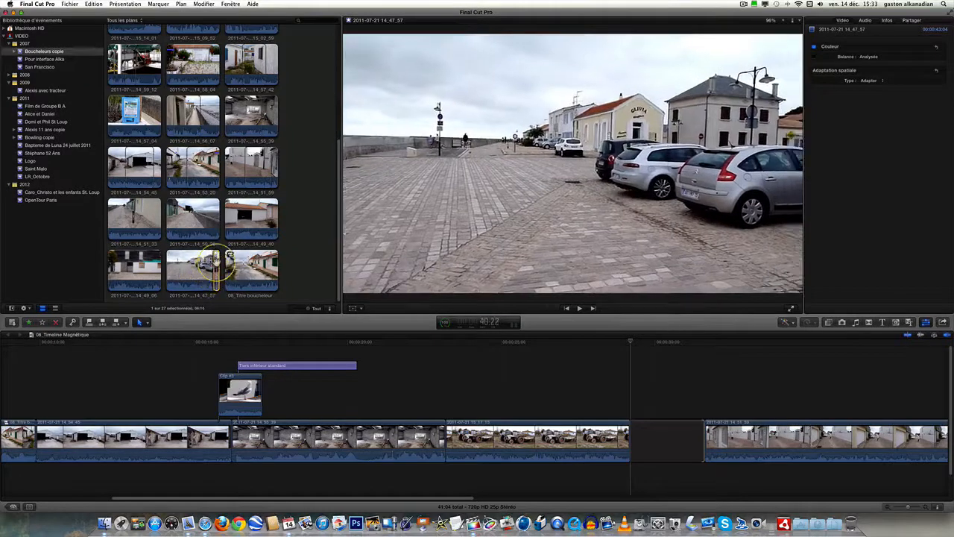
pyautogui.moveTo(321, 328); pyautogui.dragTo(436, 440)
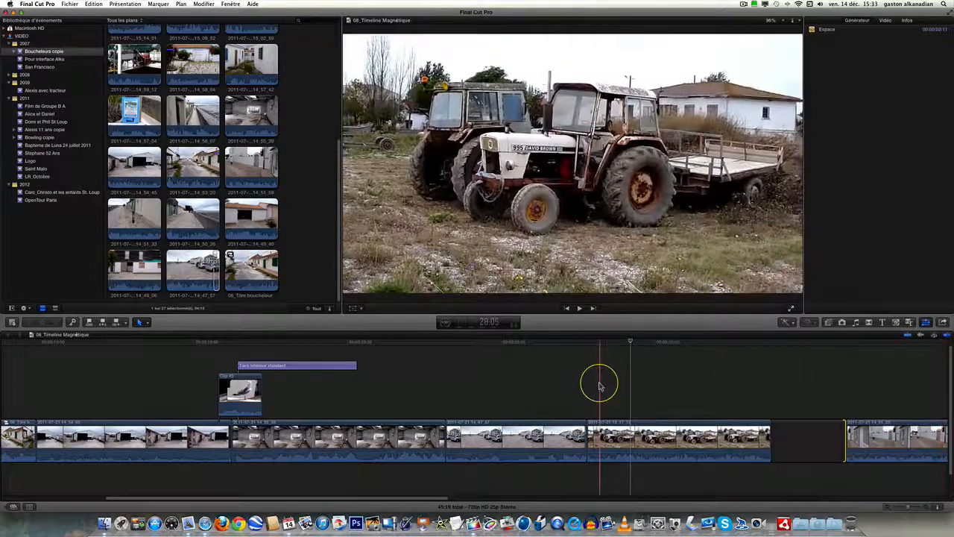
pyautogui.click(539, 423)
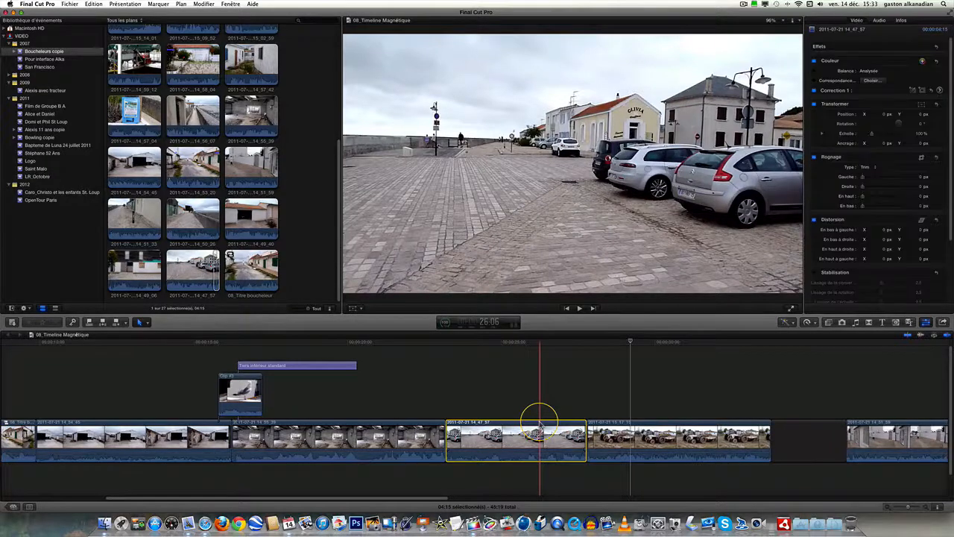
pyautogui.press('BackSpace')
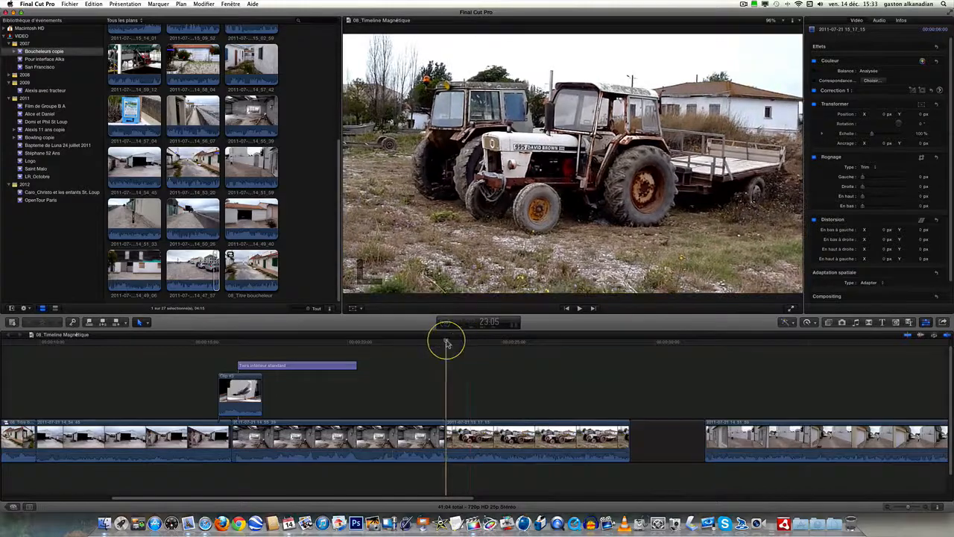
# Trim the end of the gap between clips 15_17_15 and 14_51_59 so that it lasts 2 seconds
pyautogui.moveTo(446, 343); pyautogui.dragTo(515, 350)
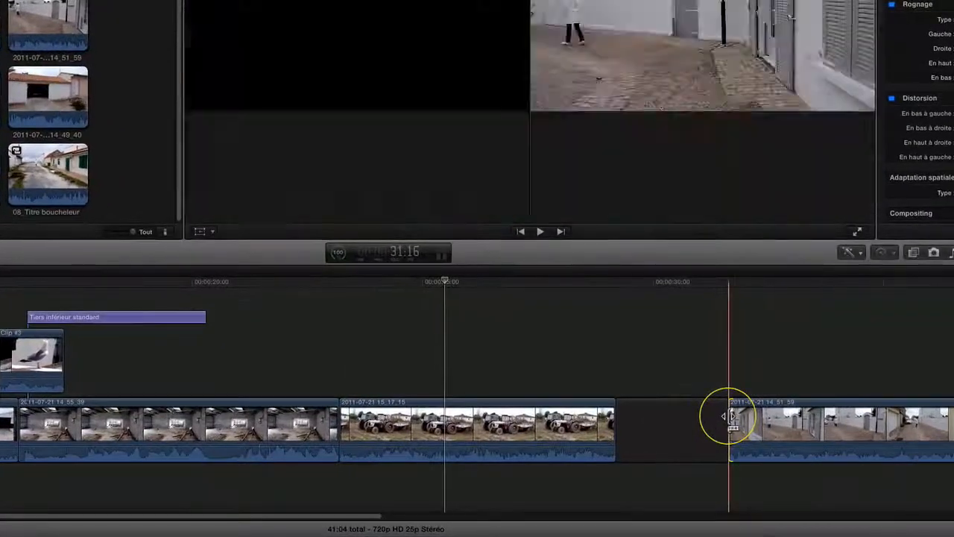
pyautogui.click(724, 420)
pyautogui.click(711, 420)
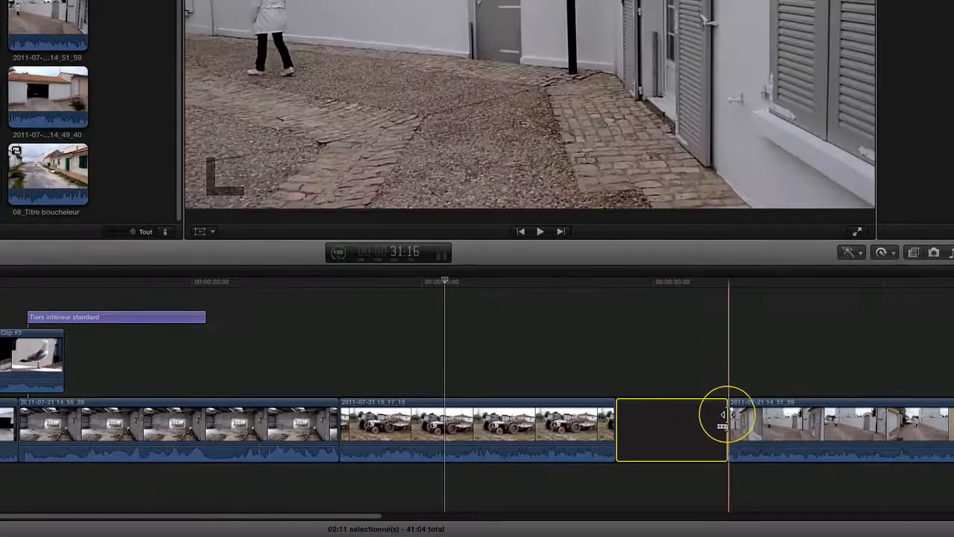
pyautogui.moveTo(727, 415); pyautogui.dragTo(705, 415)
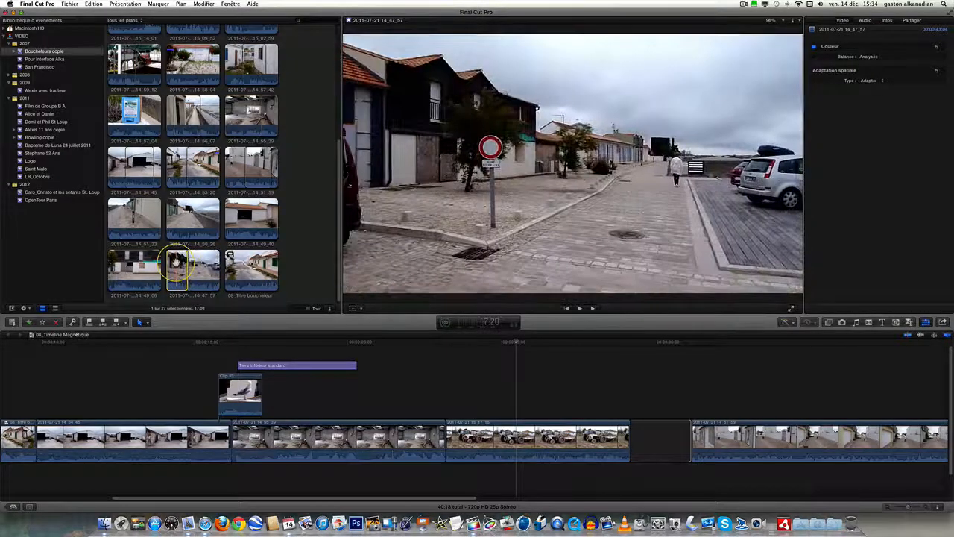
# Replace the gap with the full 17-second-9-frame opening range of clip 14_47_57 using "Remplacer", and undo the replacement
pyautogui.moveTo(298, 333); pyautogui.dragTo(644, 440)
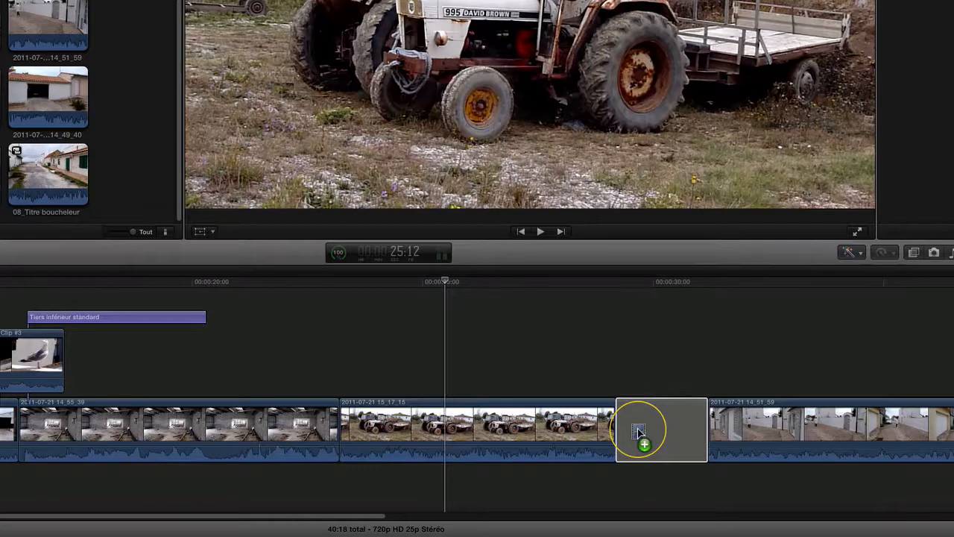
pyautogui.moveTo(637, 433); pyautogui.dragTo(636, 432)
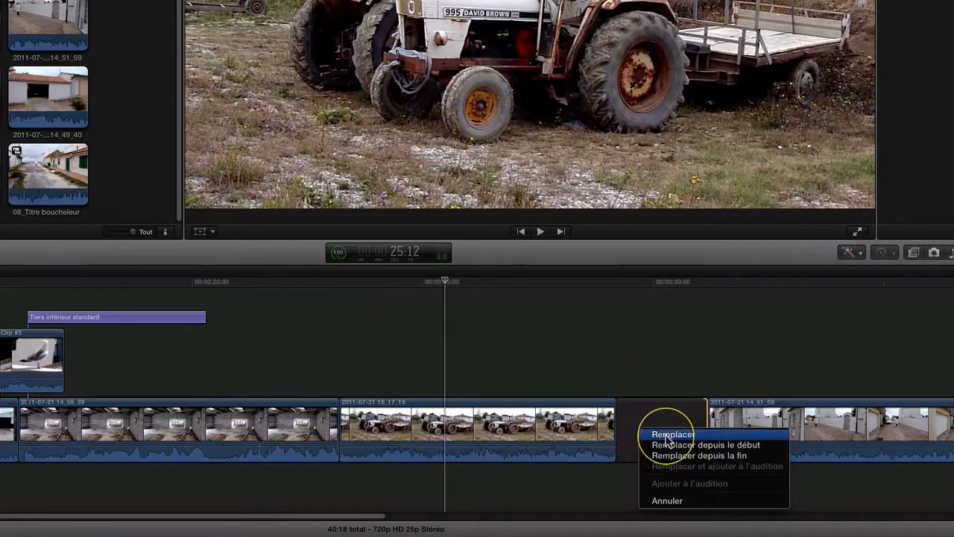
pyautogui.click(667, 435)
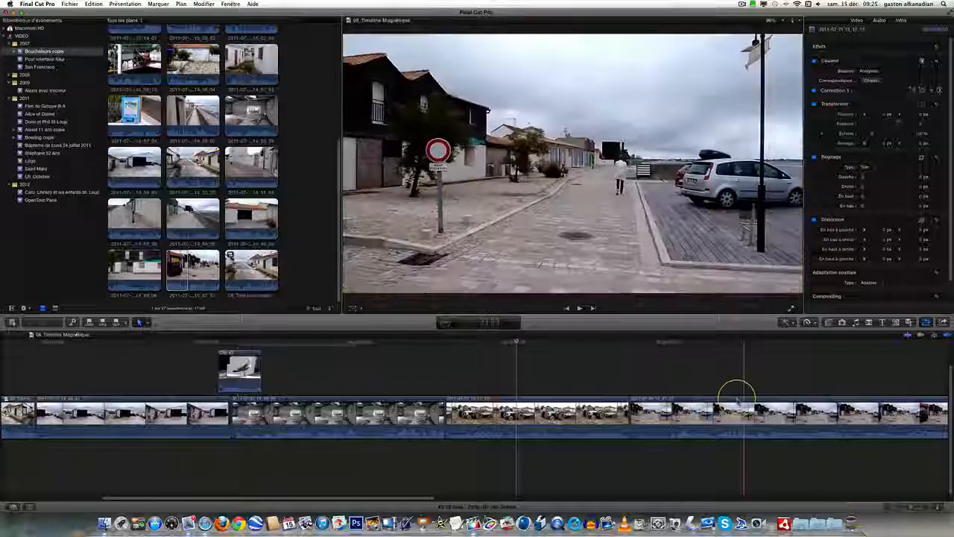
pyautogui.click(731, 403)
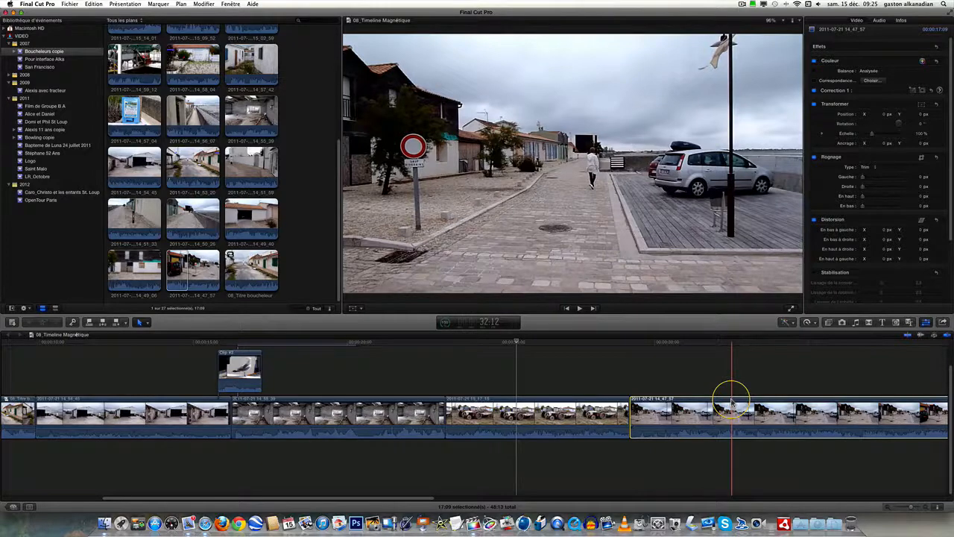
pyautogui.press('super+z')
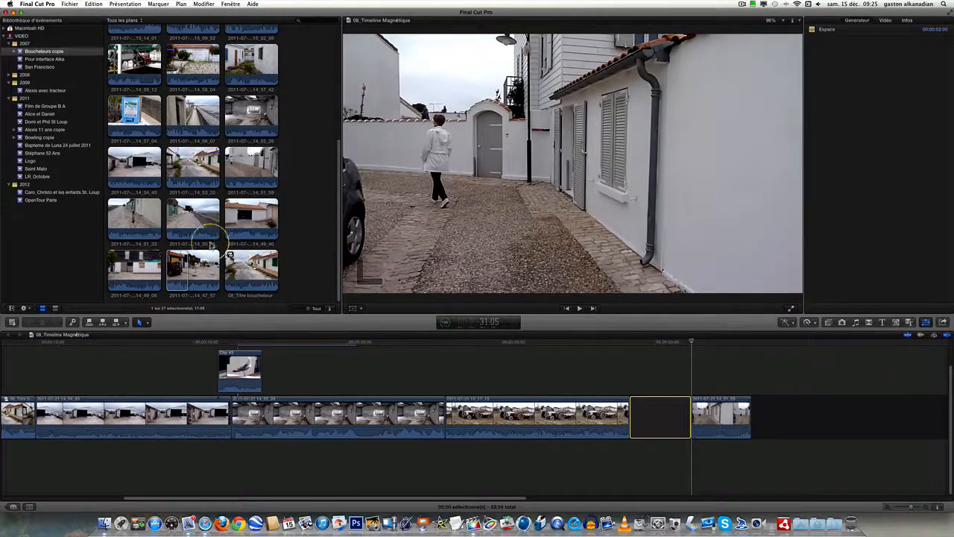
# Replace the 2-second gap with the opening range of clip 14_47_57 using "Remplacer depuis le début"
pyautogui.moveTo(179, 265); pyautogui.dragTo(630, 385)
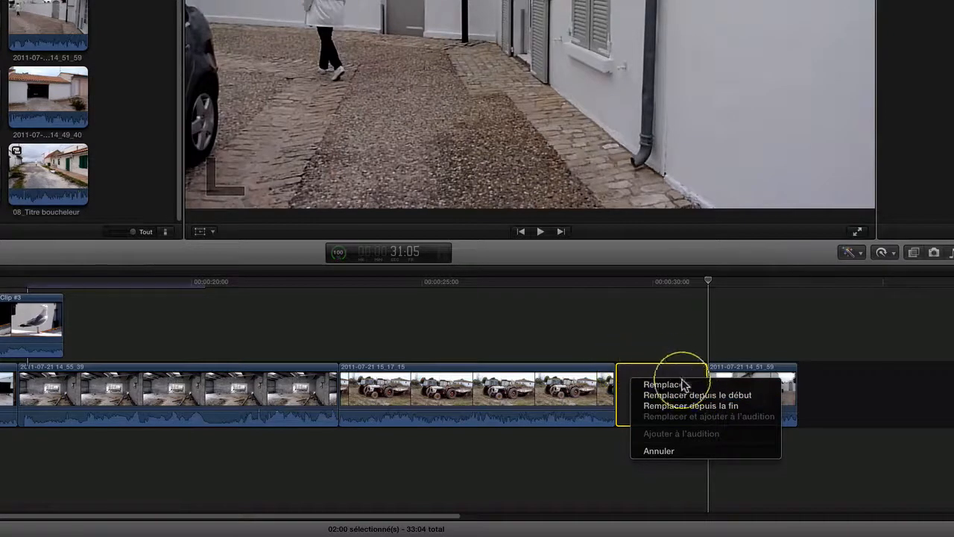
pyautogui.click(700, 401)
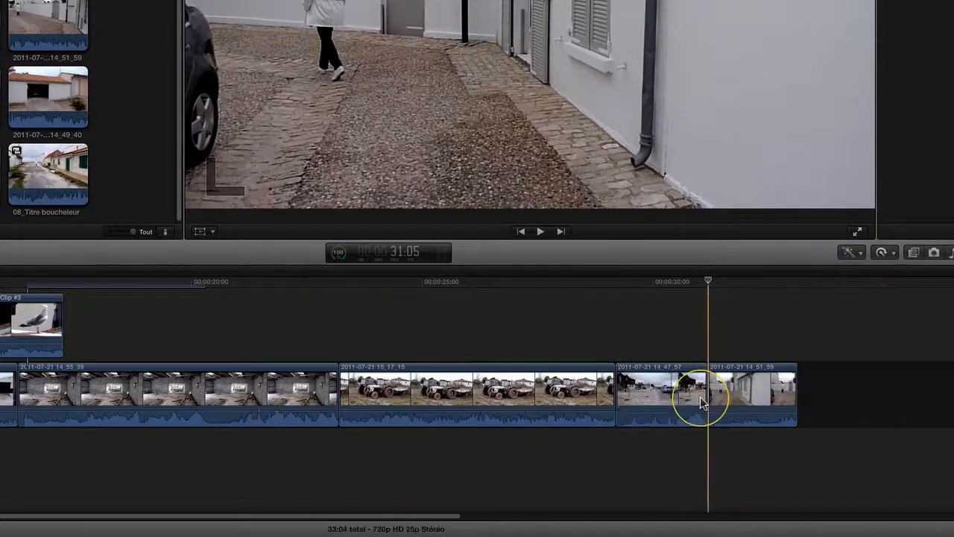